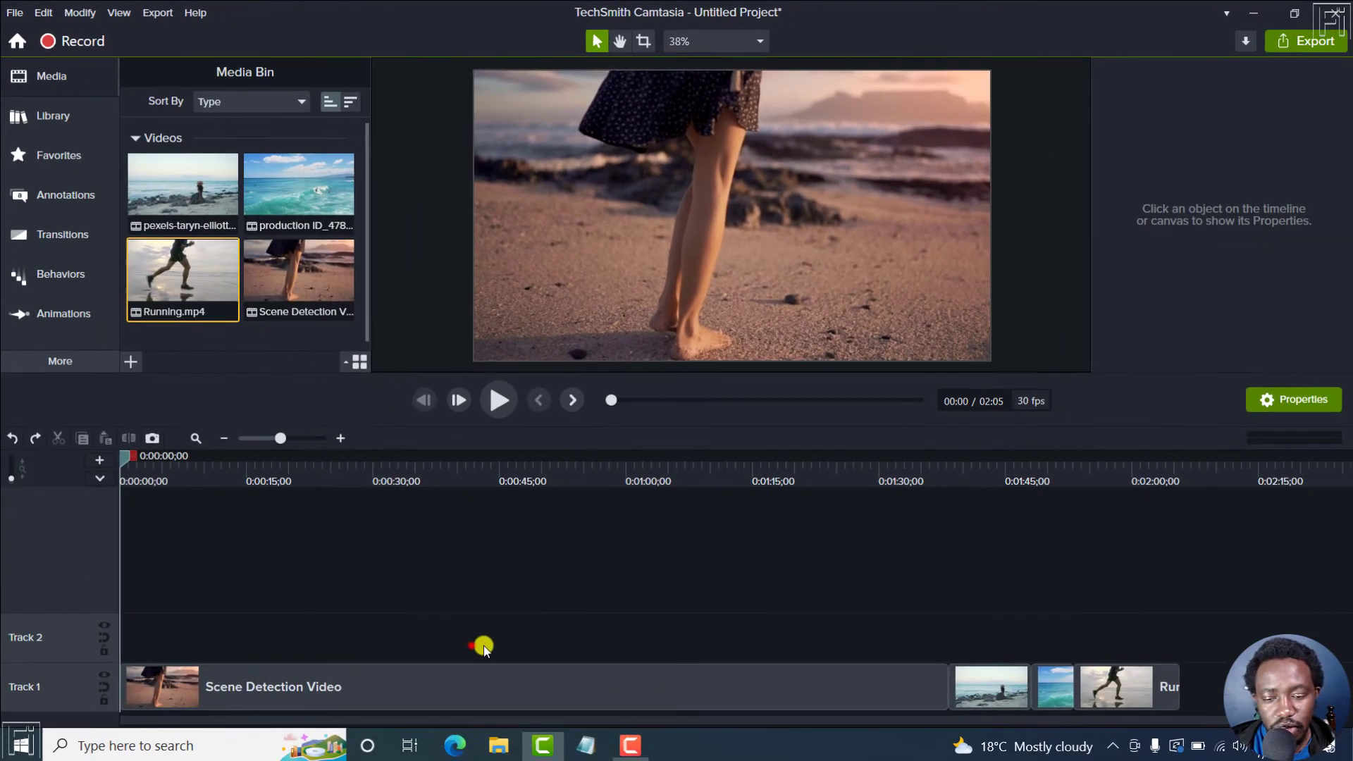
Step: Select the Scene Detection Video clip on Track 1, then deselect it
left_click(512, 734)
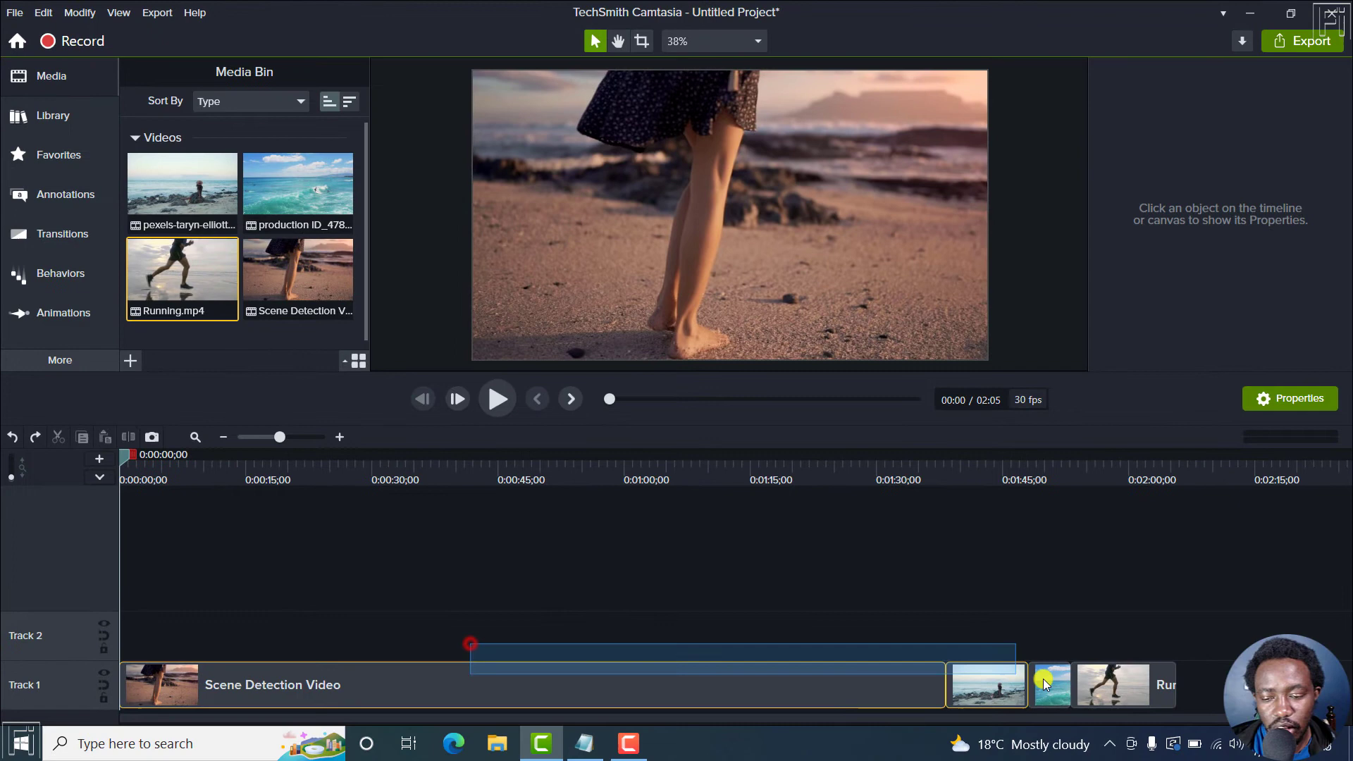
left_click(935, 598)
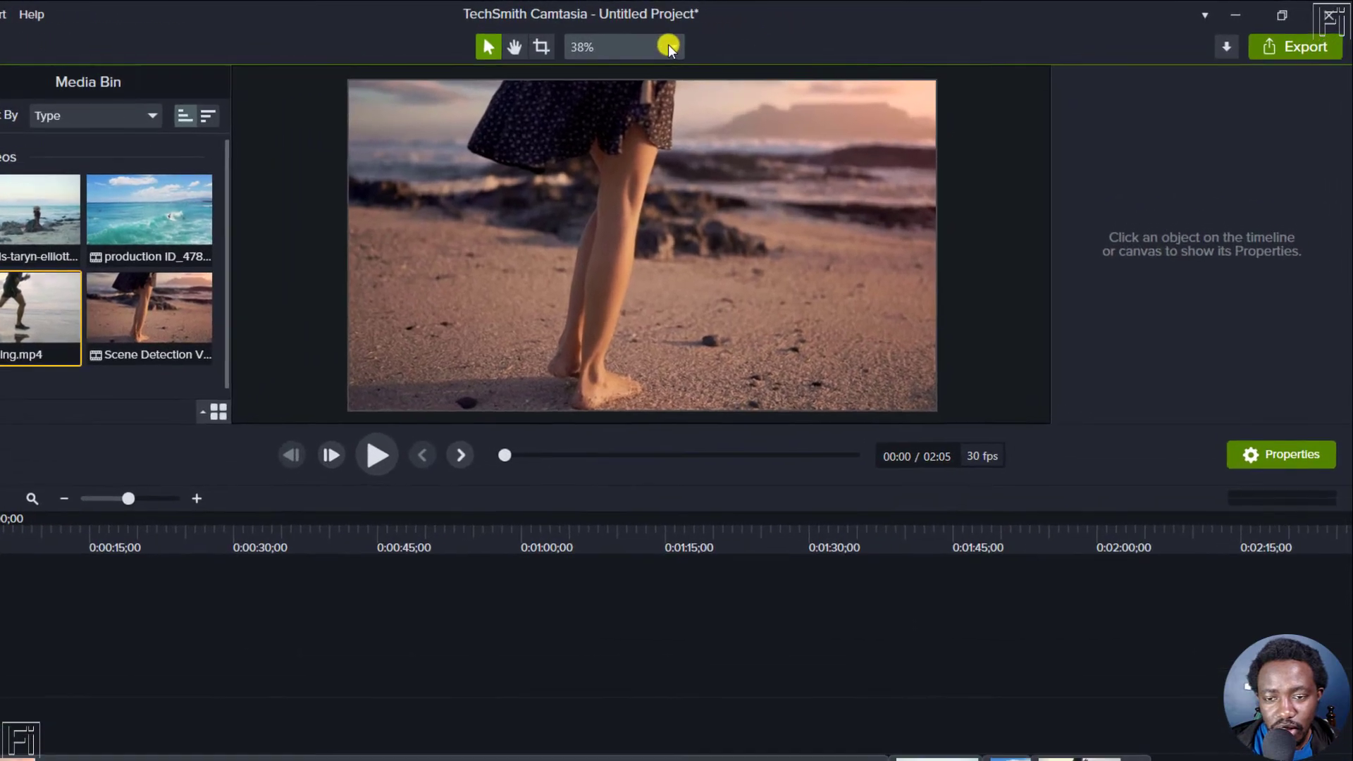
Step: Open Project Settings from the canvas view options menu above the preview
left_click(669, 47)
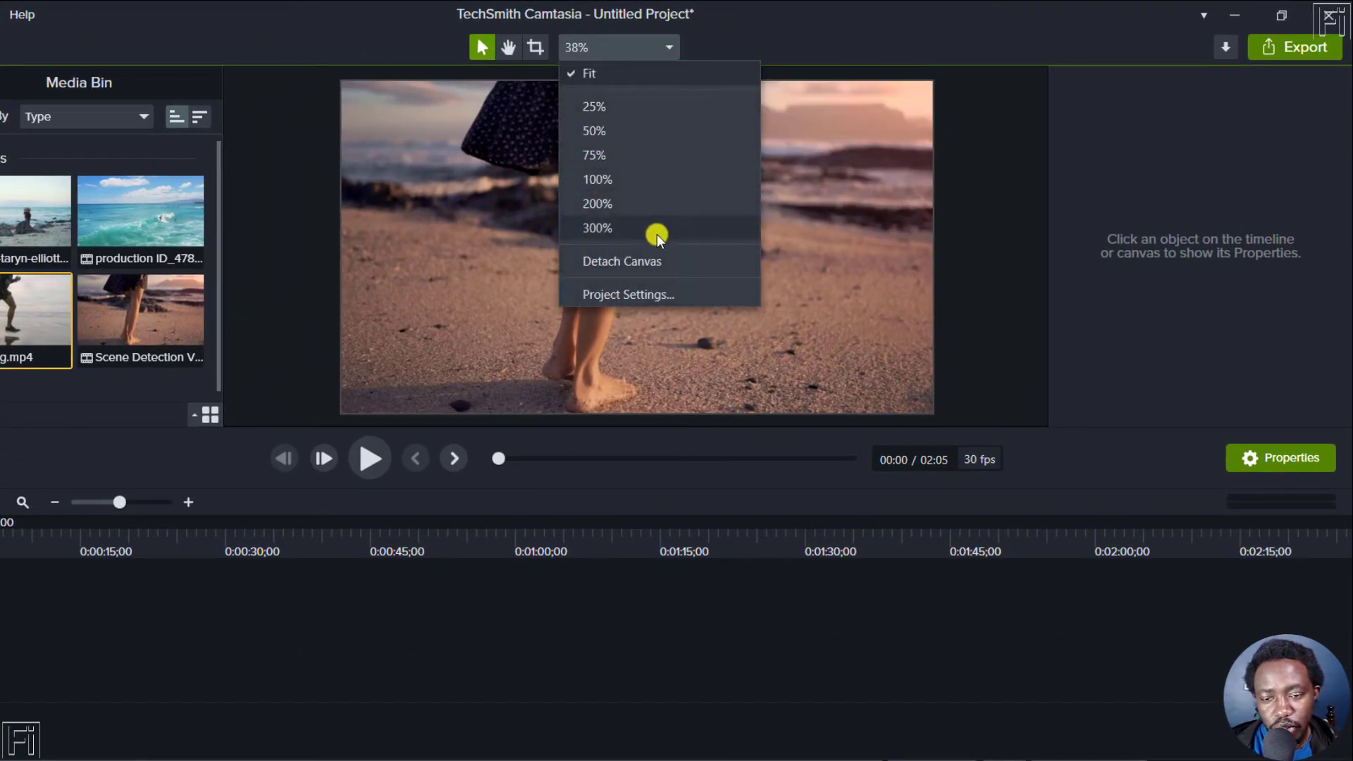
left_click(651, 296)
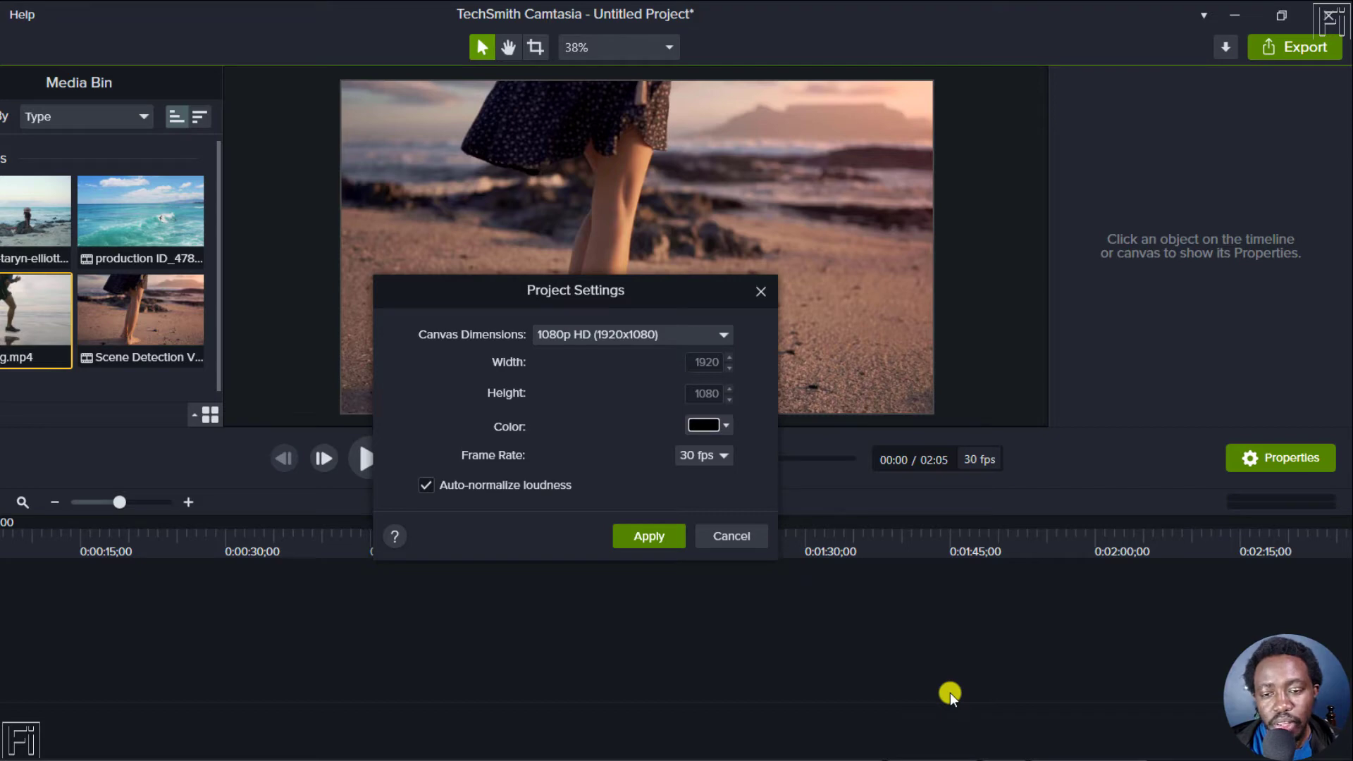
Step: Choose the 720p HD (1280x720) canvas dimensions preset
left_click(722, 334)
left_click_drag(721, 408, 722, 342)
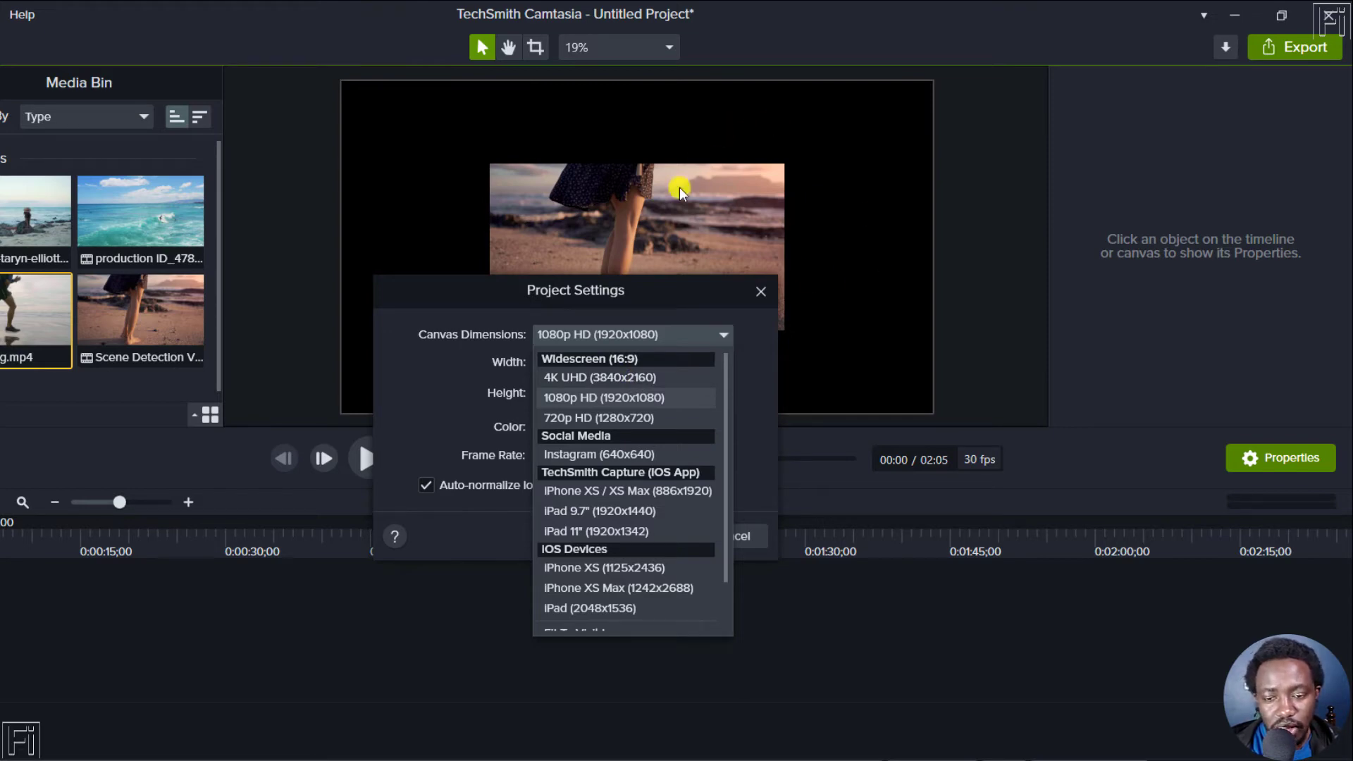
left_click(612, 417)
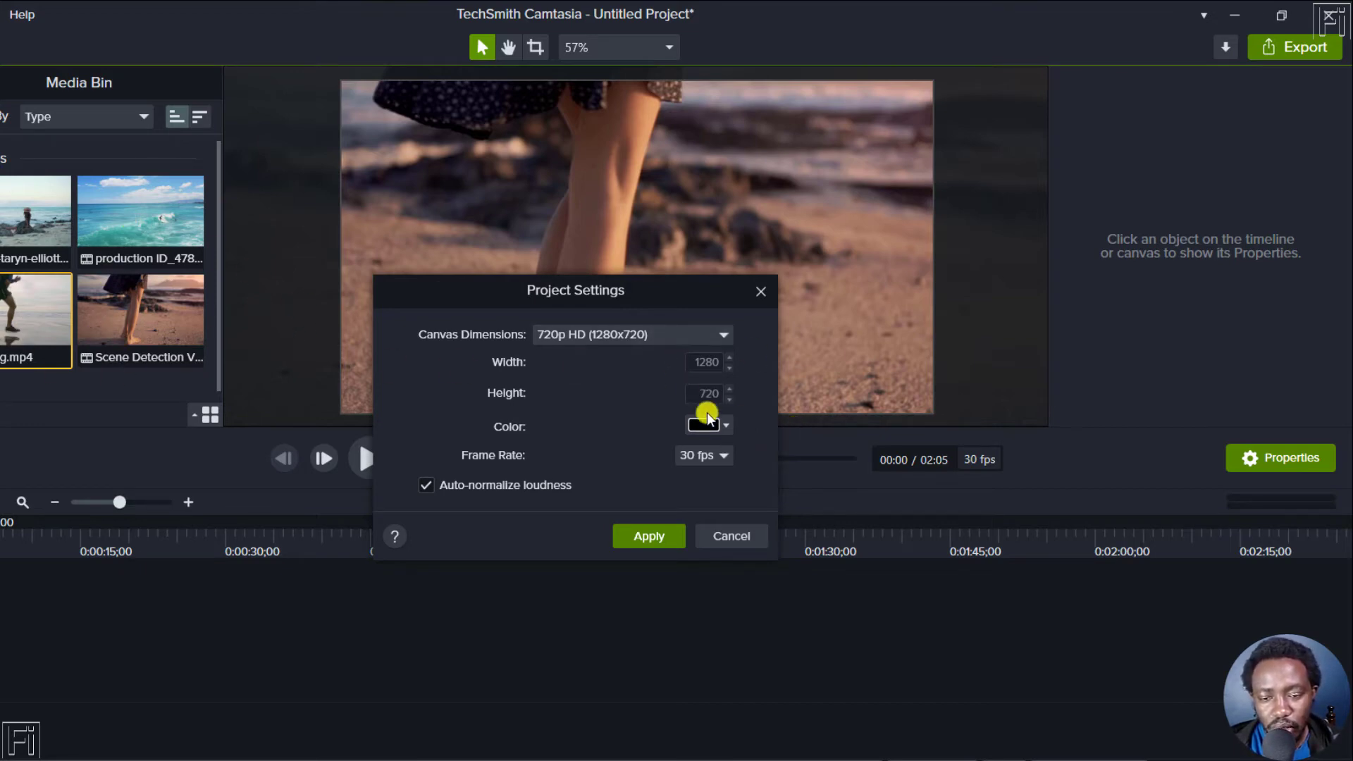
Step: Switch Canvas Dimensions to Custom, focus the width field, and browse the preset list again
left_click(700, 335)
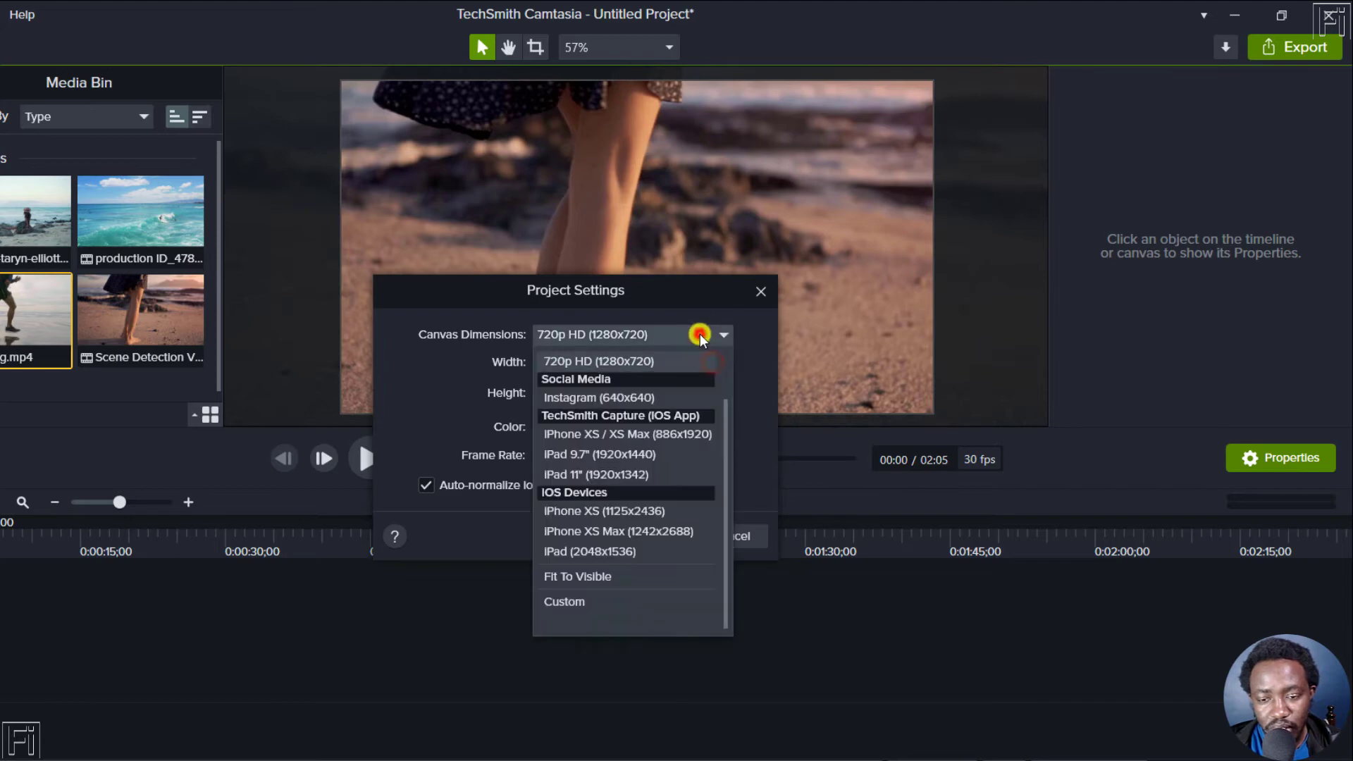
left_click(722, 387)
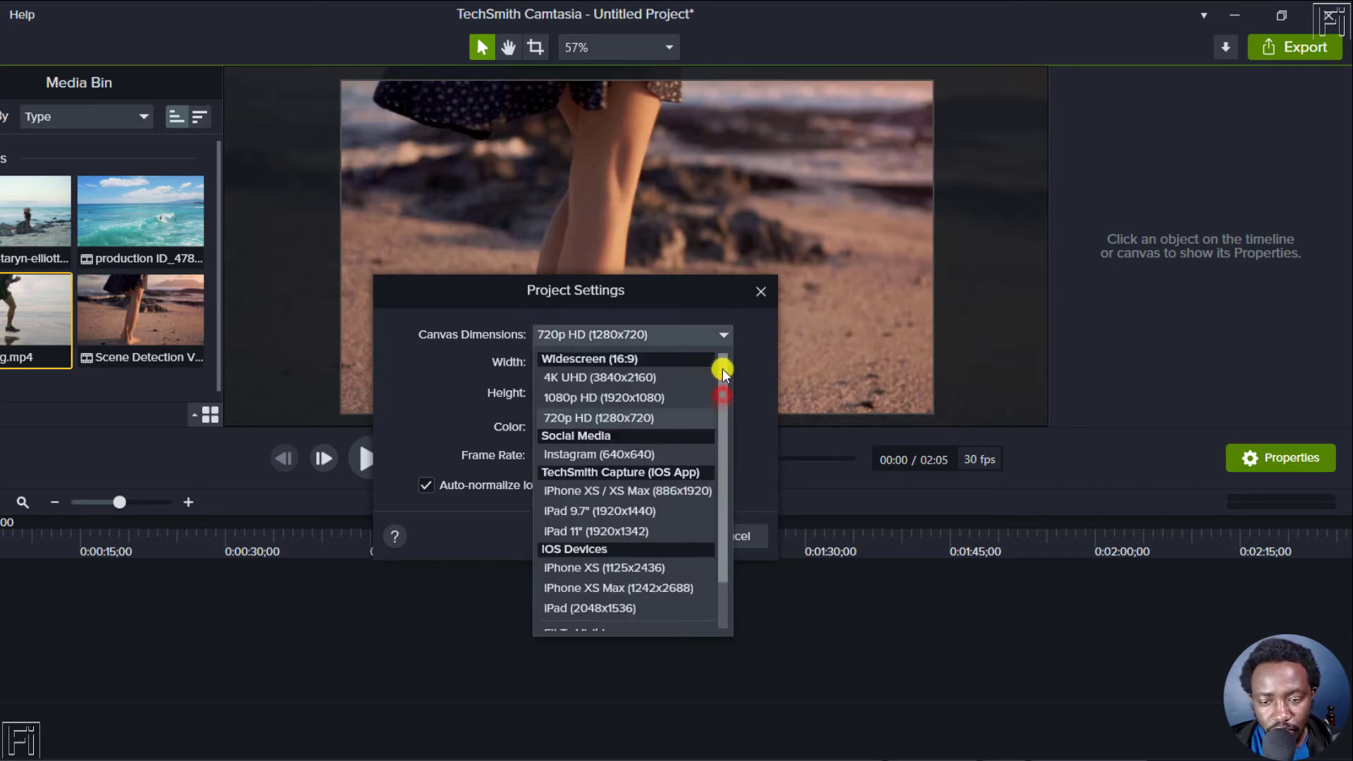
left_click_drag(722, 363, 721, 430)
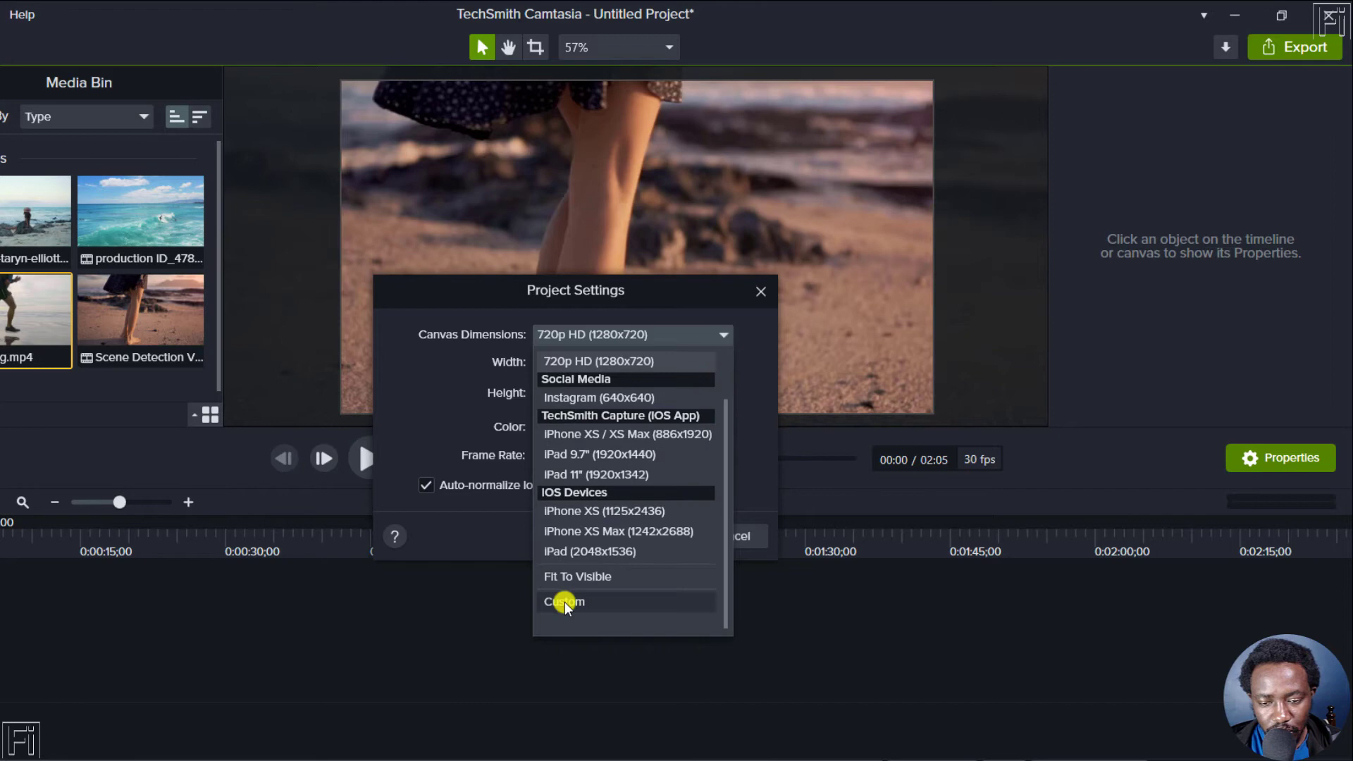
left_click(565, 603)
left_click(702, 363)
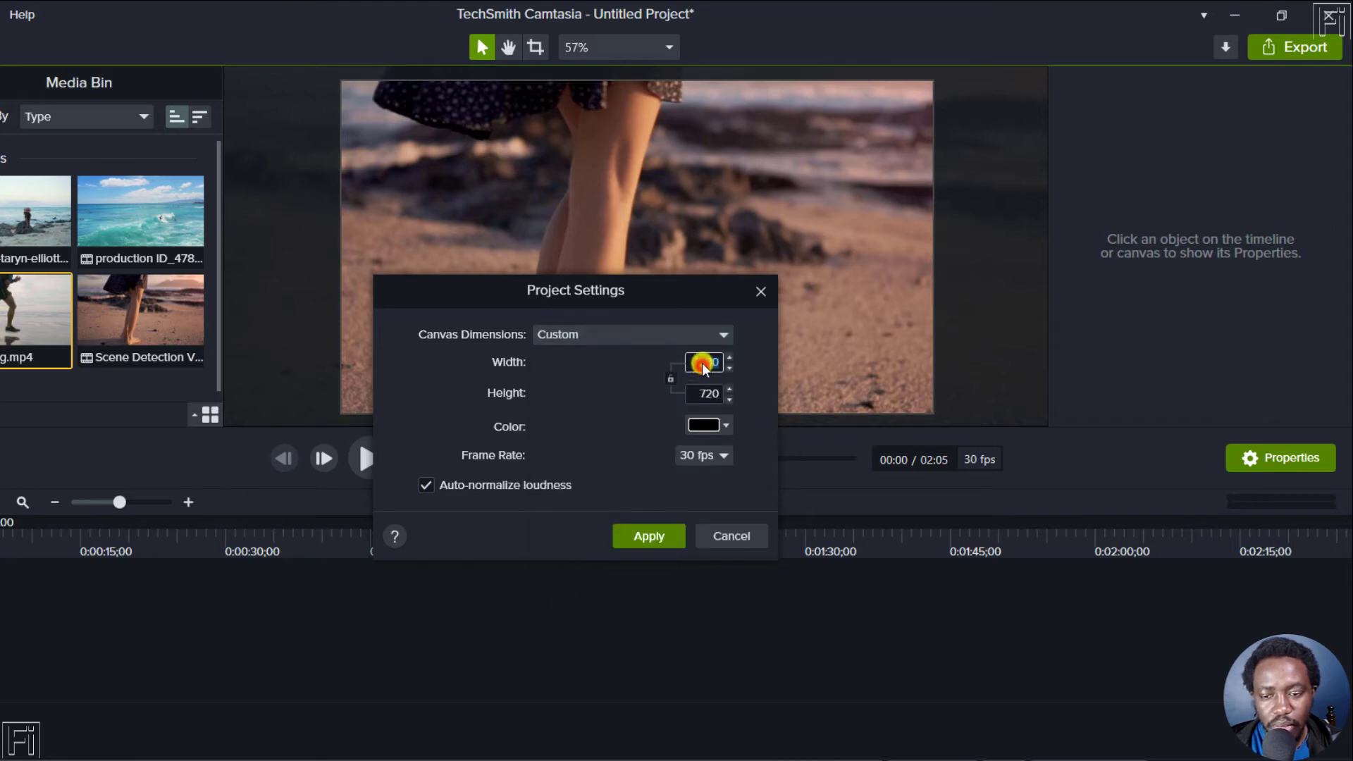
left_click(726, 334)
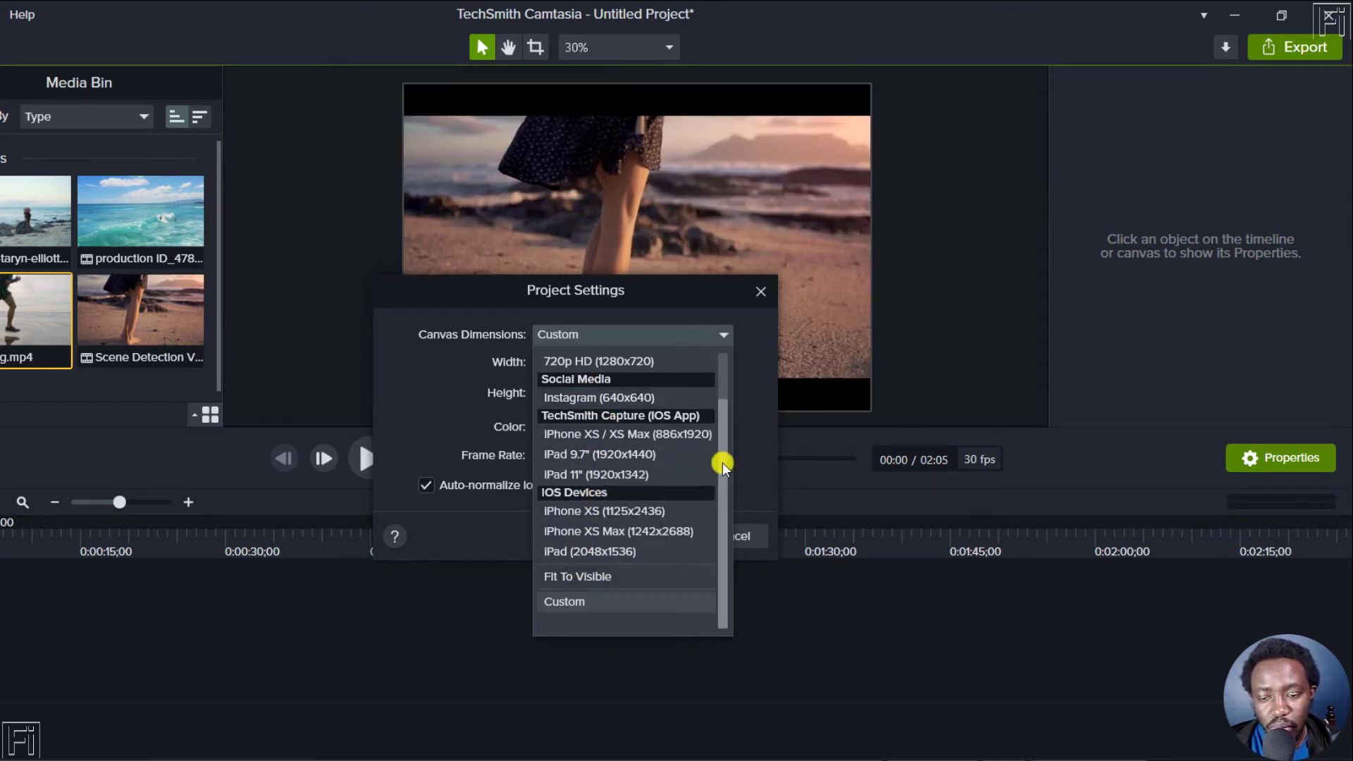
left_click_drag(722, 462, 728, 368)
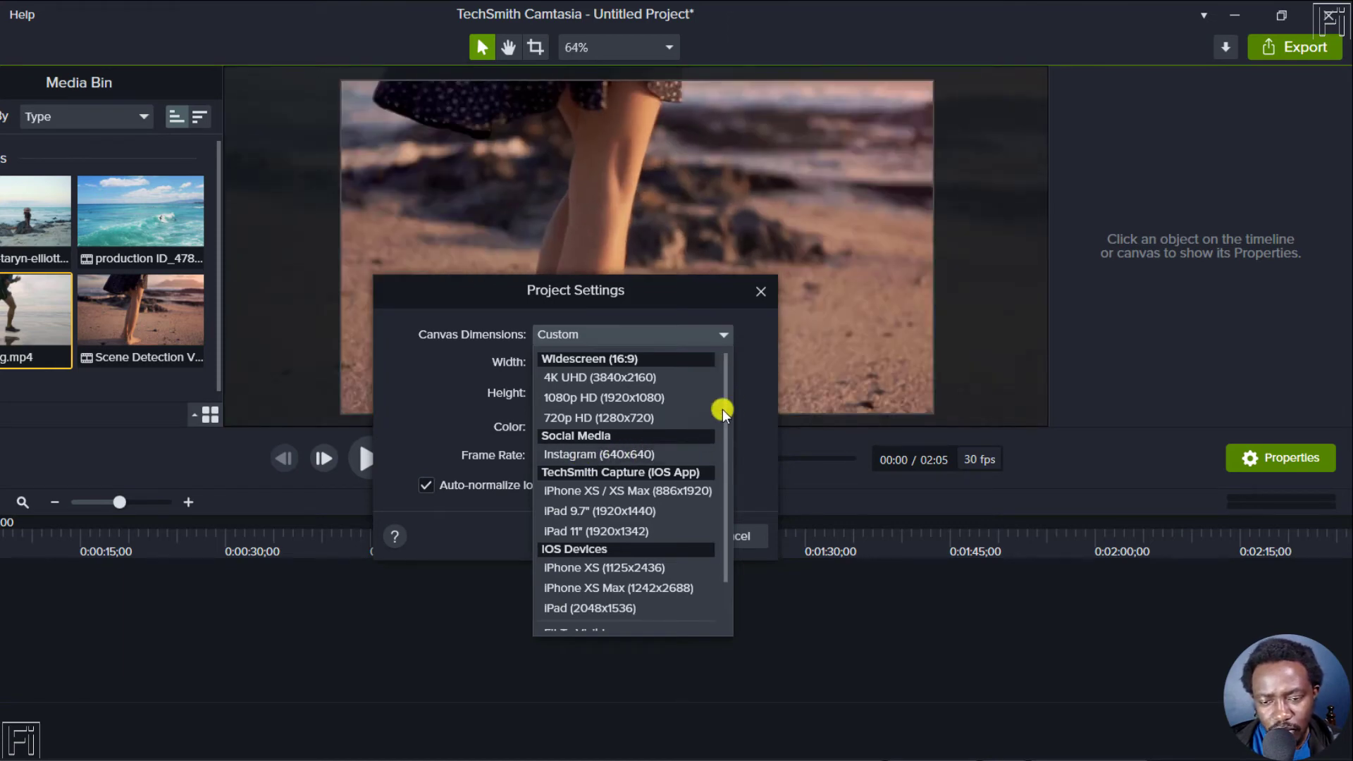
scroll(724, 413, "down", 1)
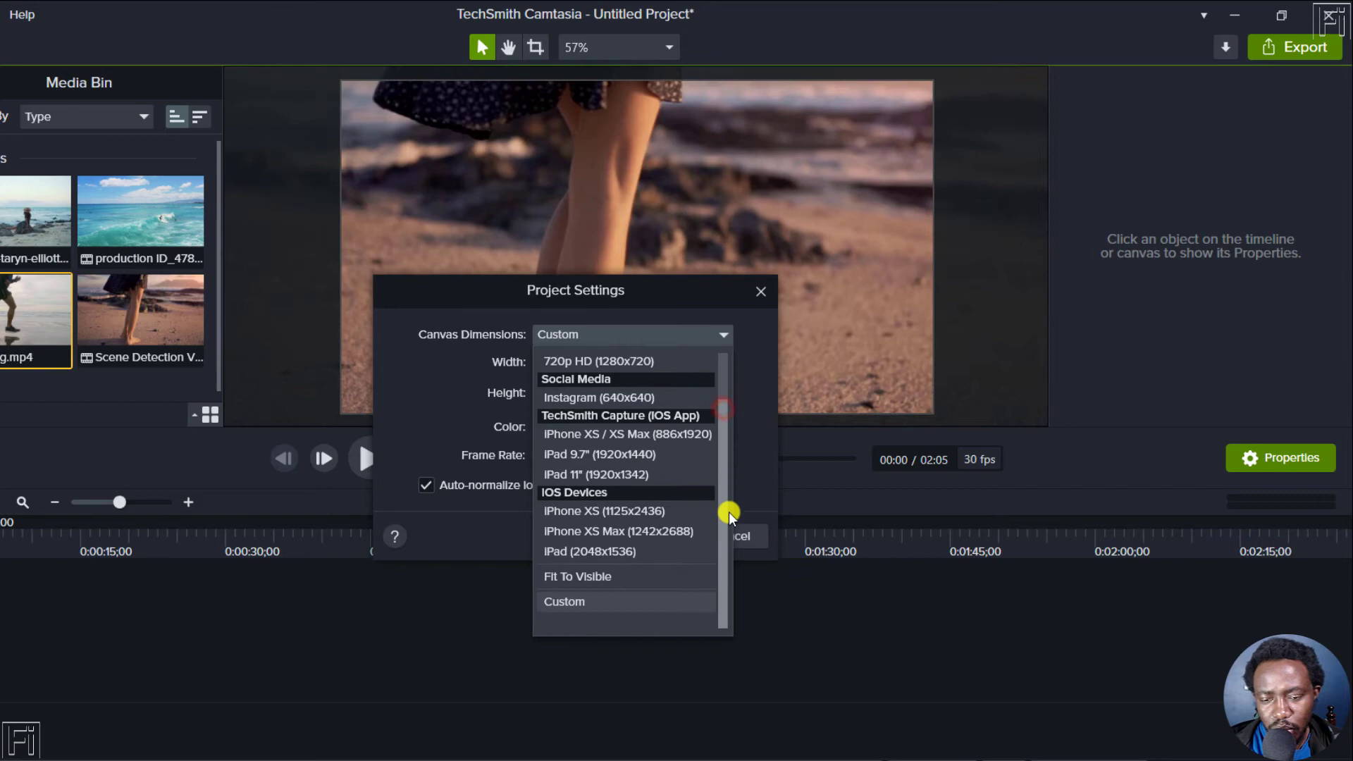
Step: Set Custom canvas dimensions, typing 108 for width and selecting the width and height values
left_click(578, 604)
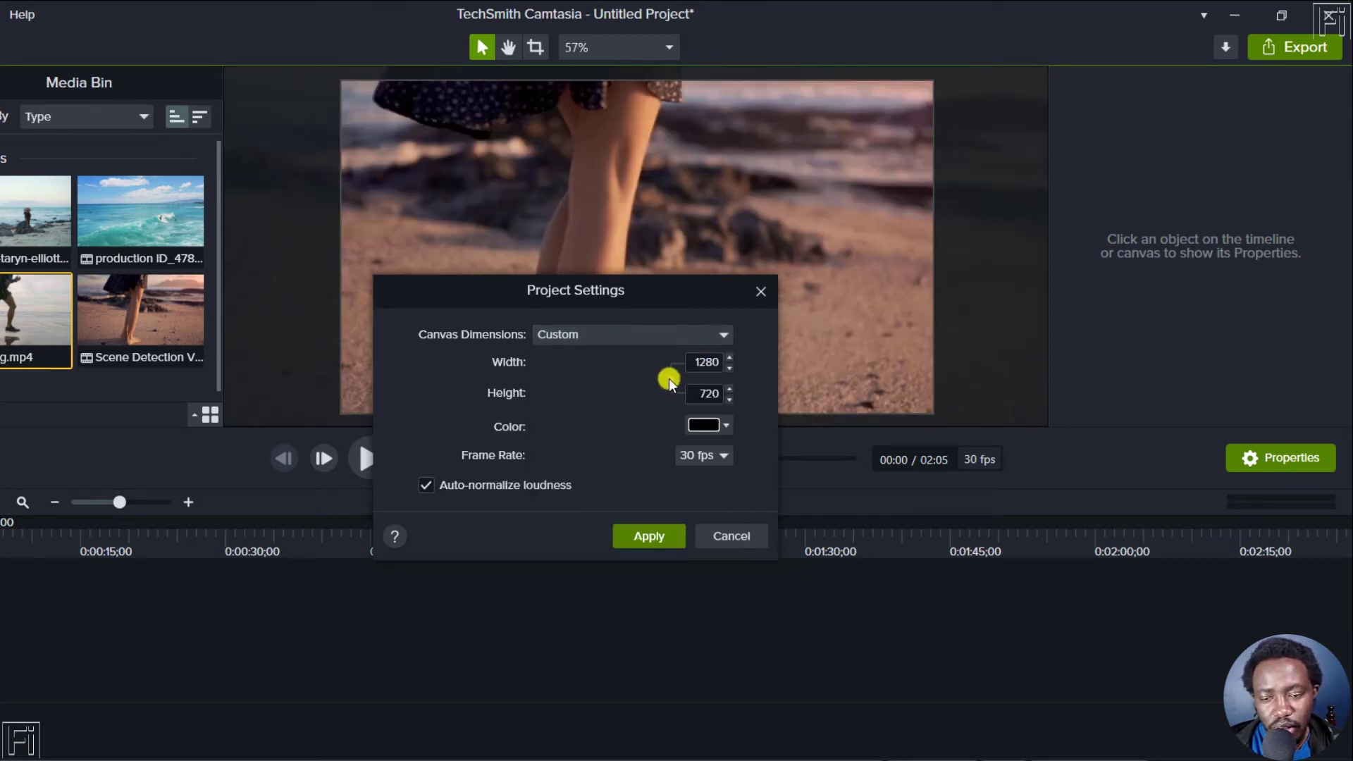
left_click(695, 362)
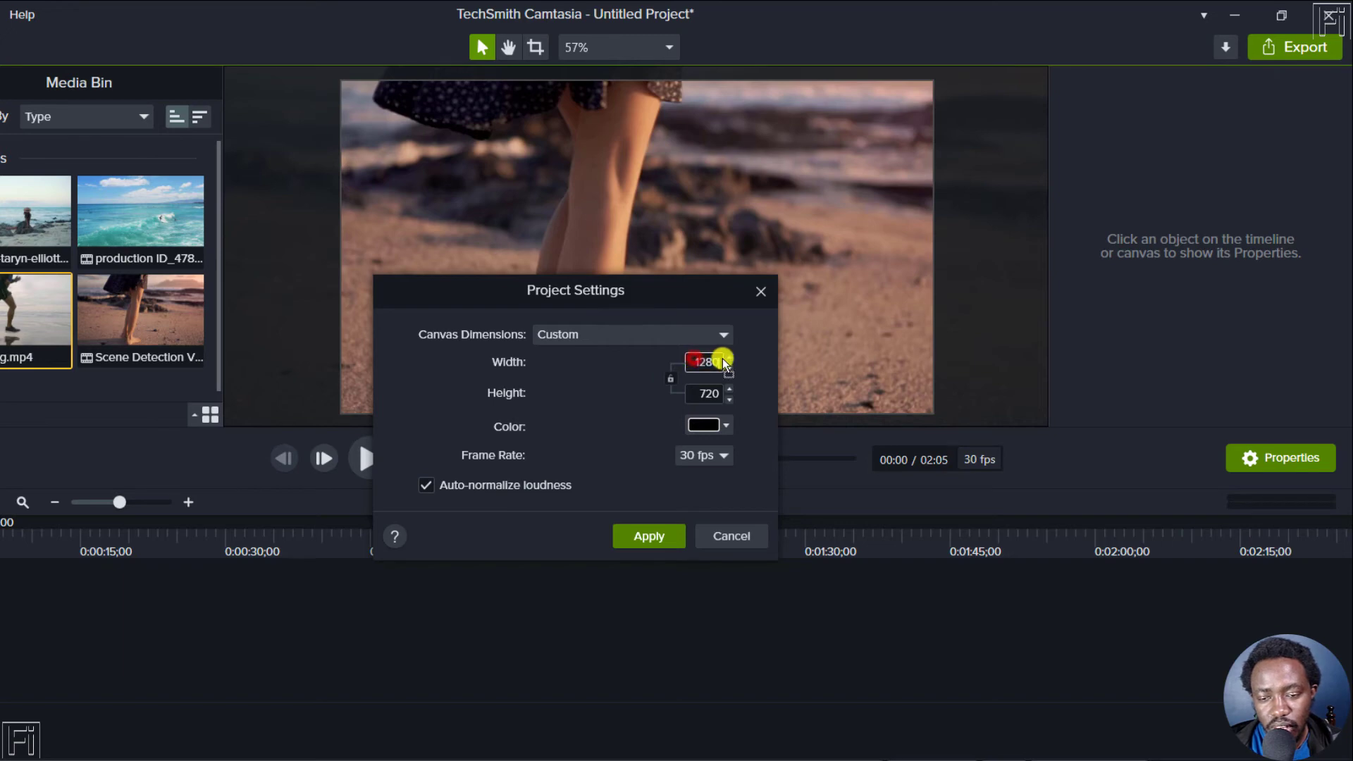
type("108")
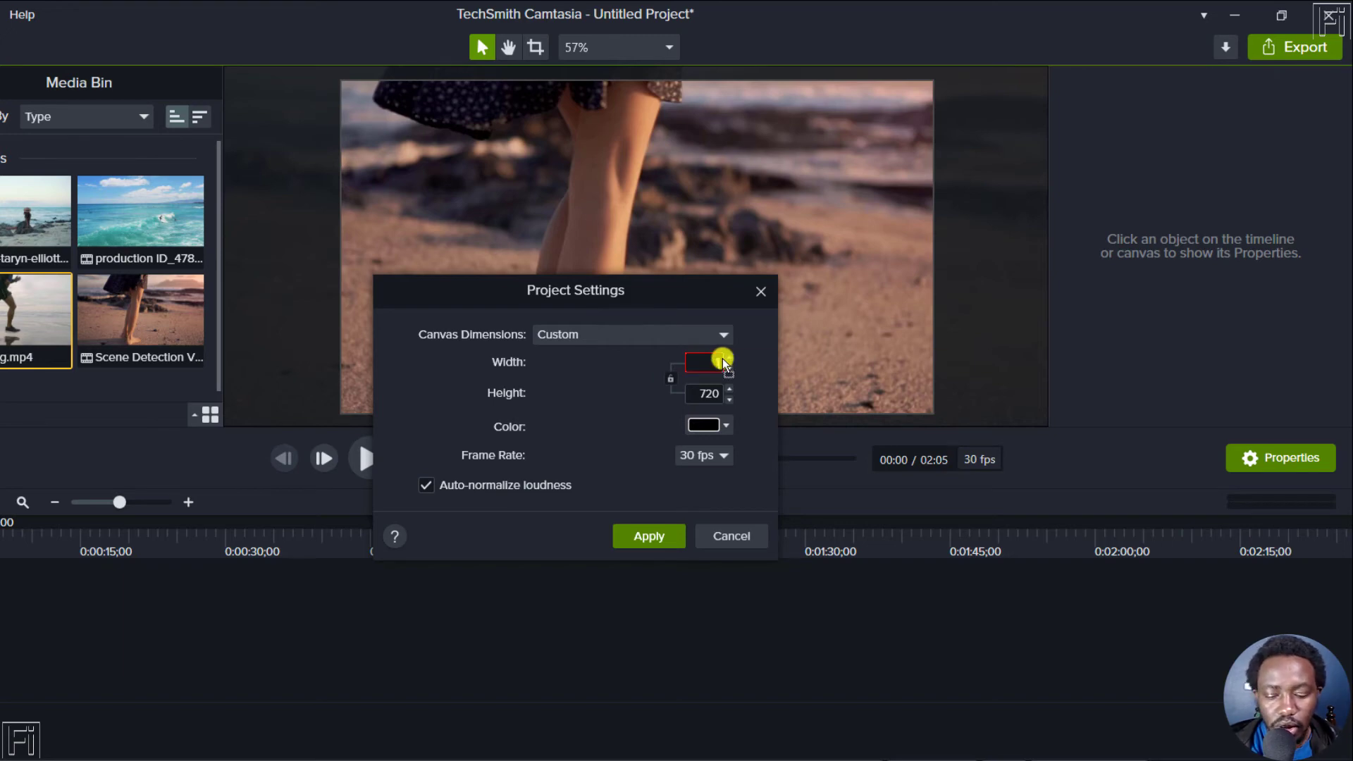
left_click(618, 378)
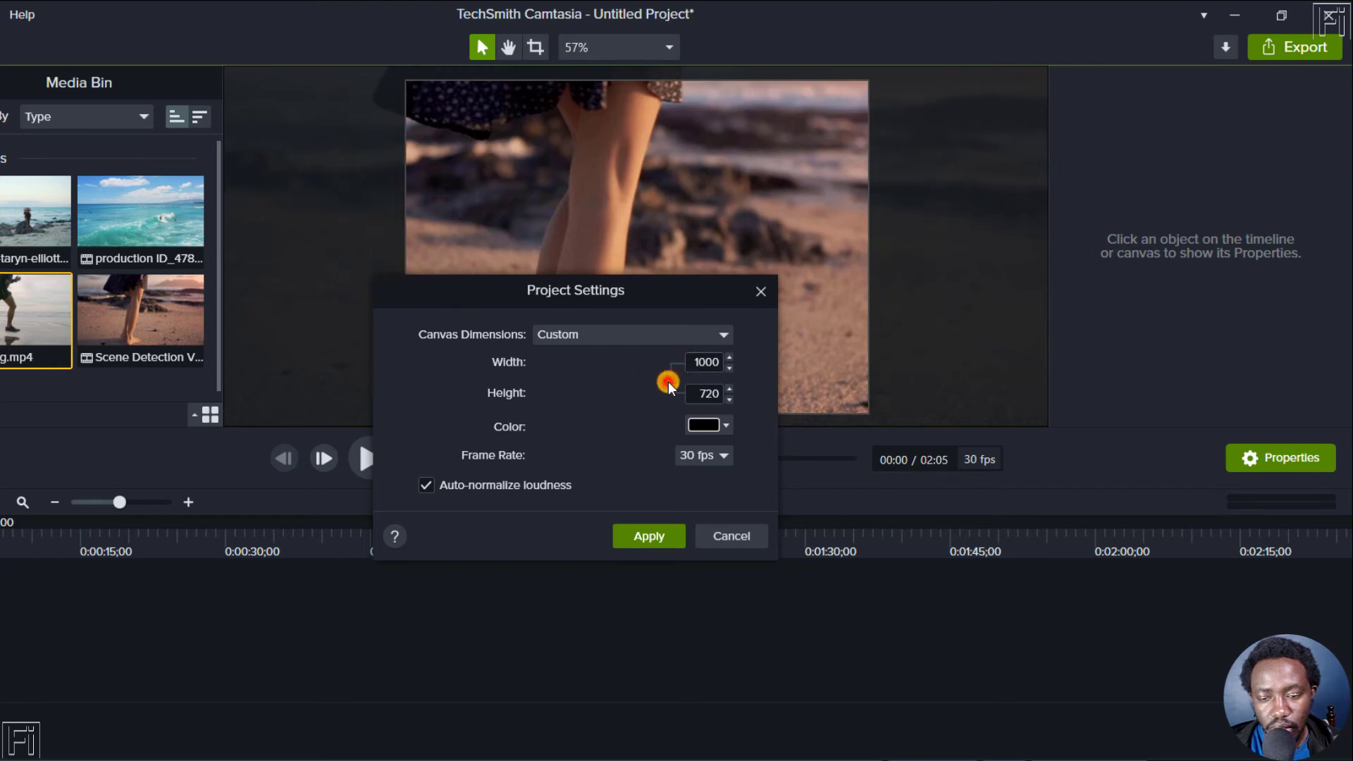
double_click(691, 393)
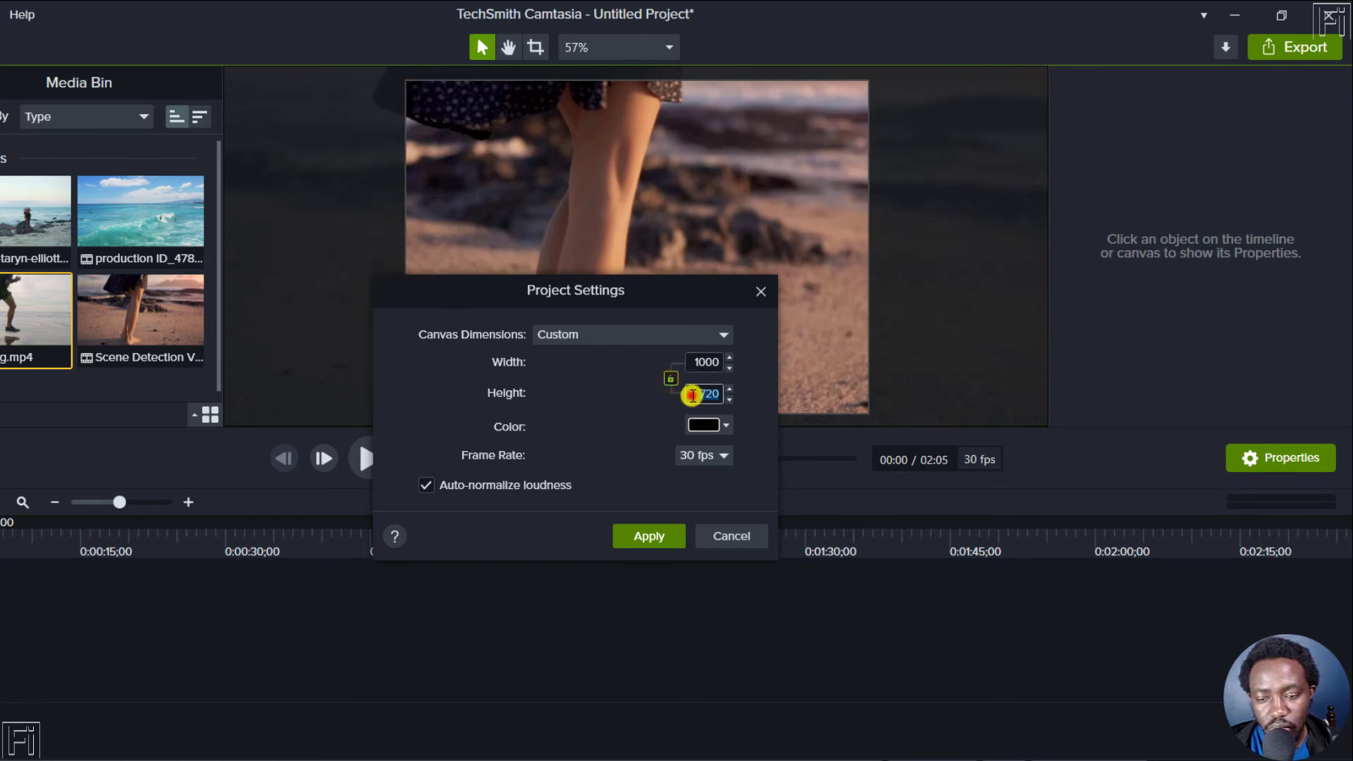
left_click(706, 365)
double_click(706, 365)
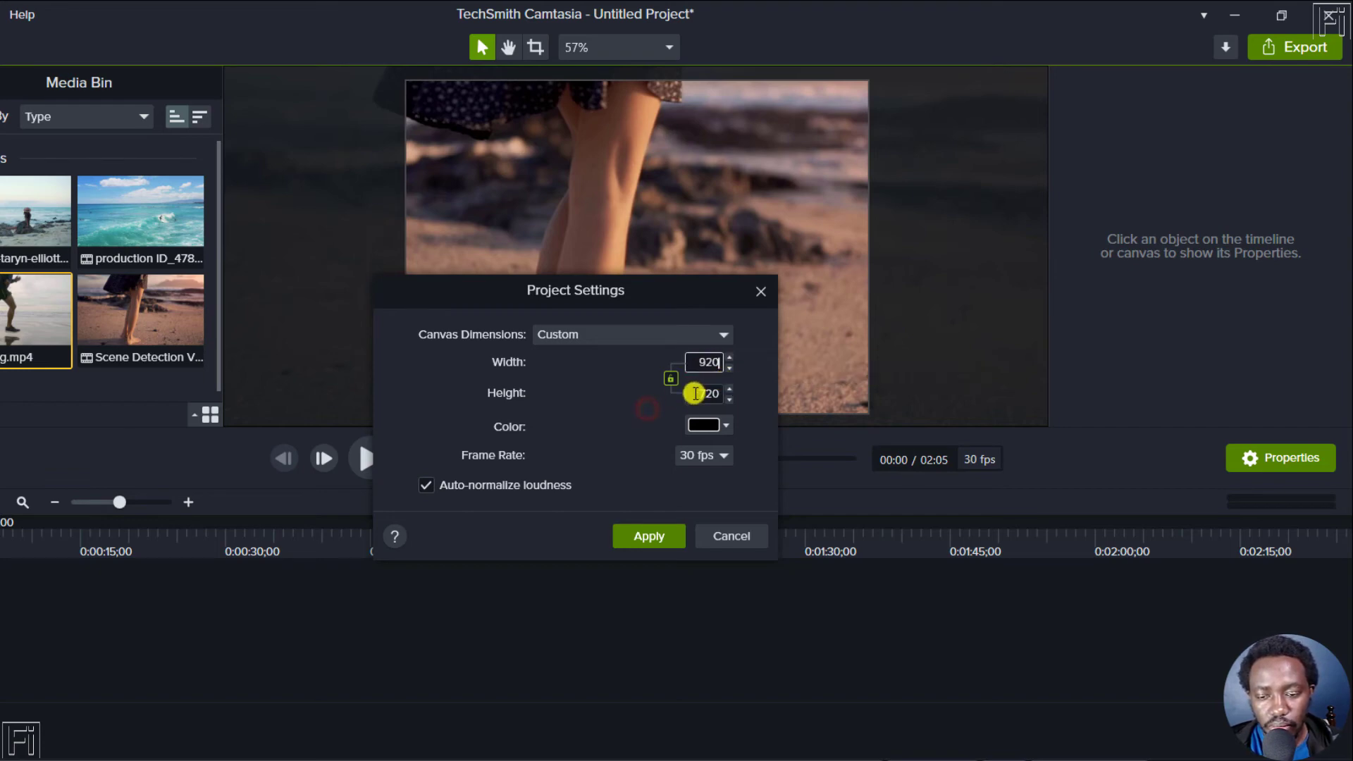
left_click(705, 395)
double_click(714, 399)
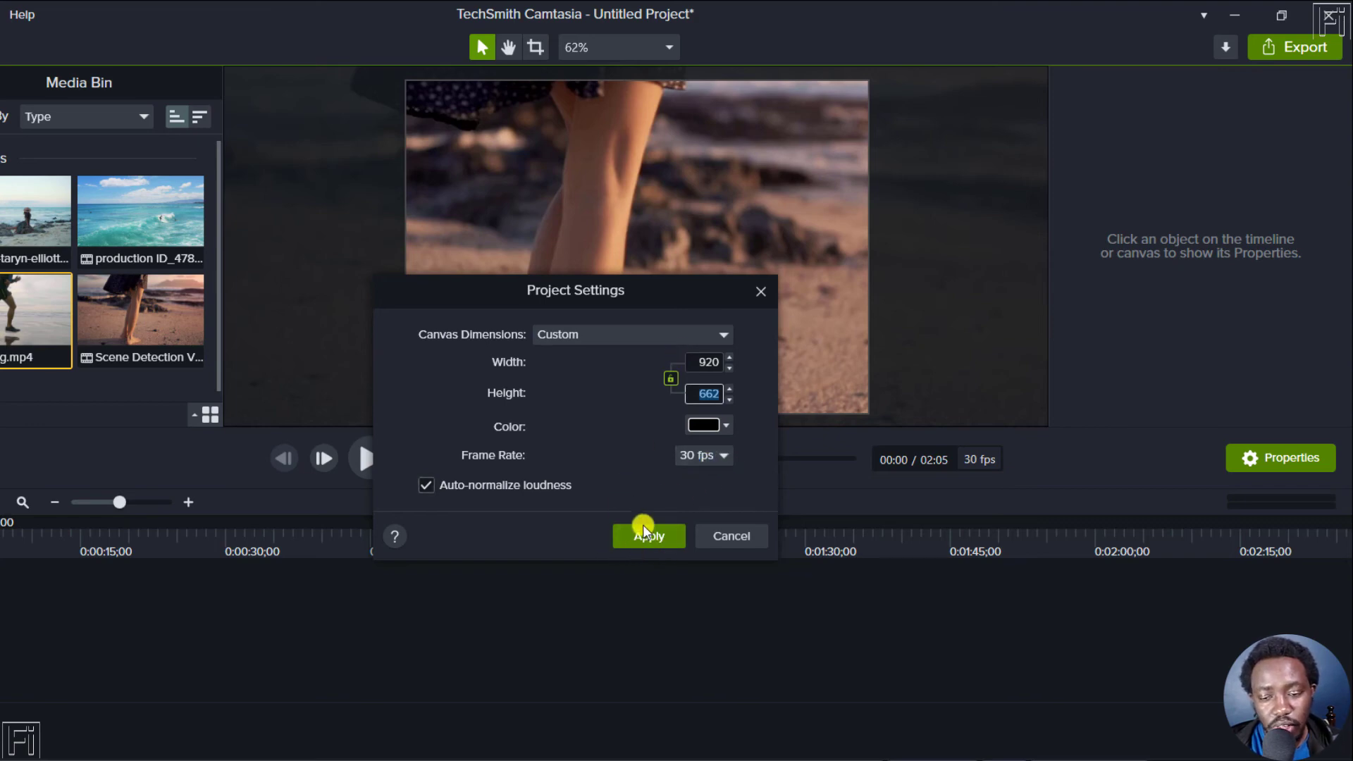
Step: Choose the 720p HD (1280x720) canvas preset and apply it
left_click(720, 336)
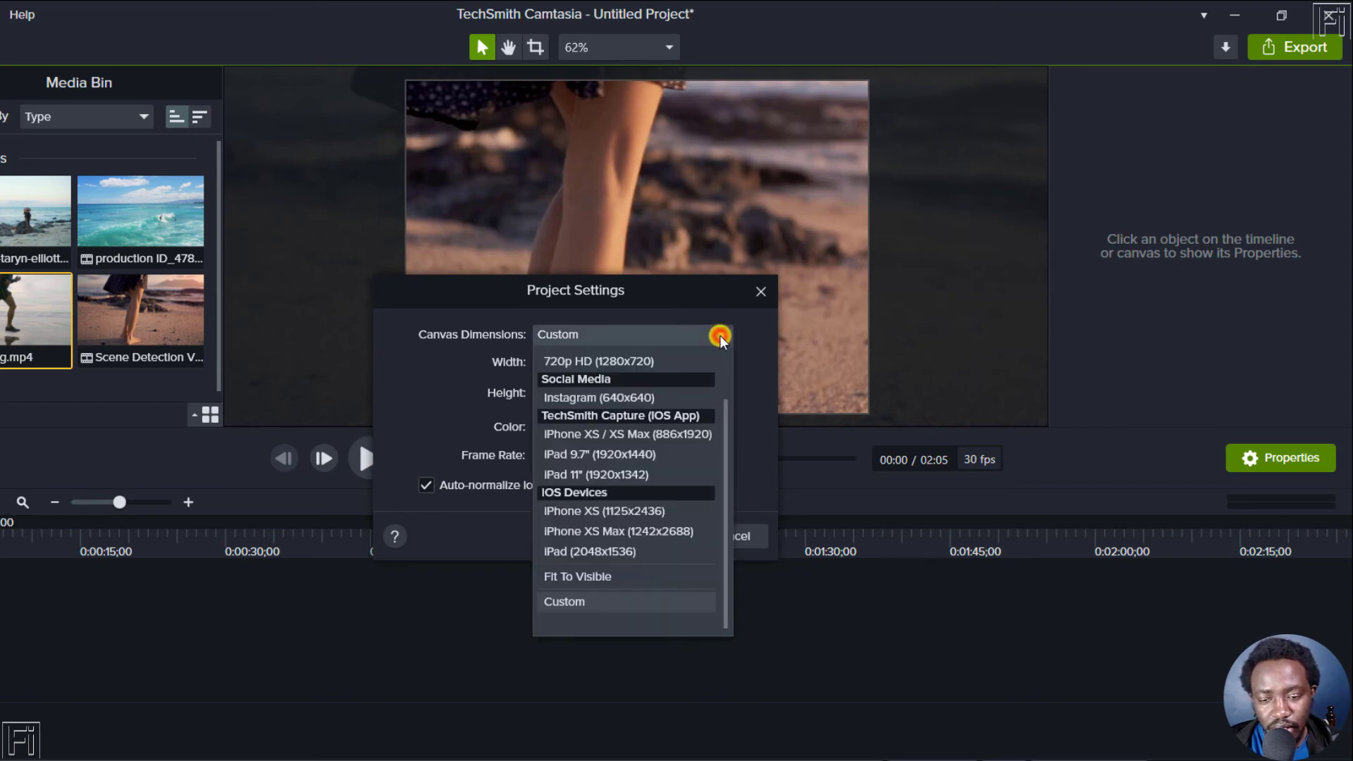
left_click_drag(725, 414, 726, 351)
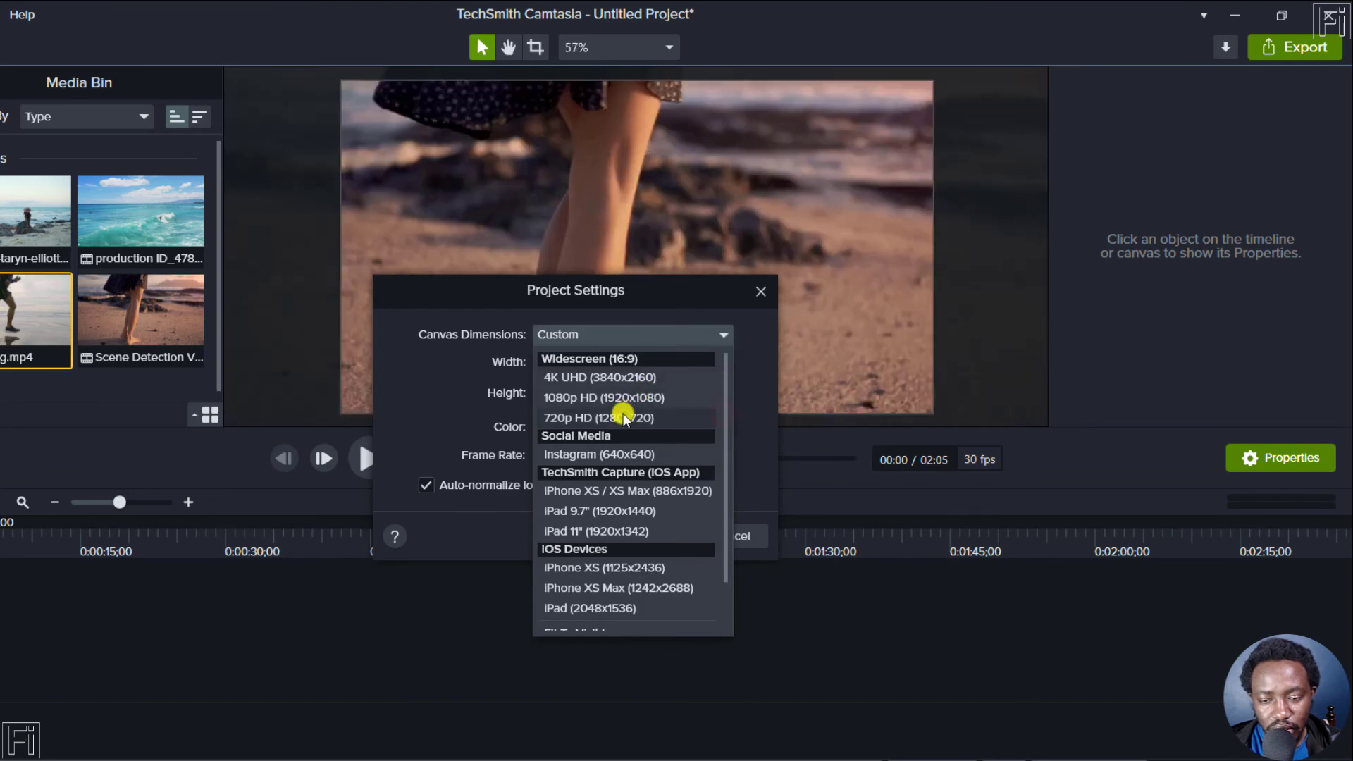
left_click(625, 418)
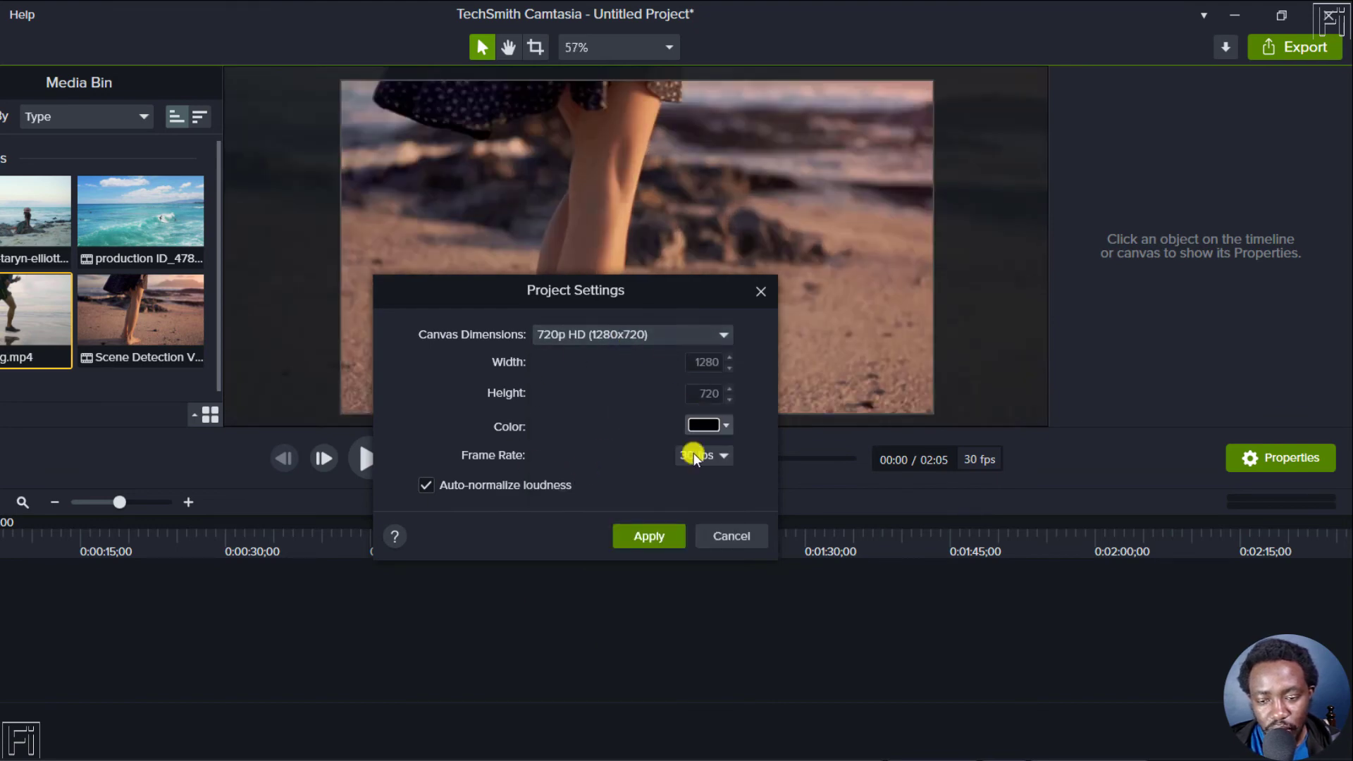
left_click(654, 537)
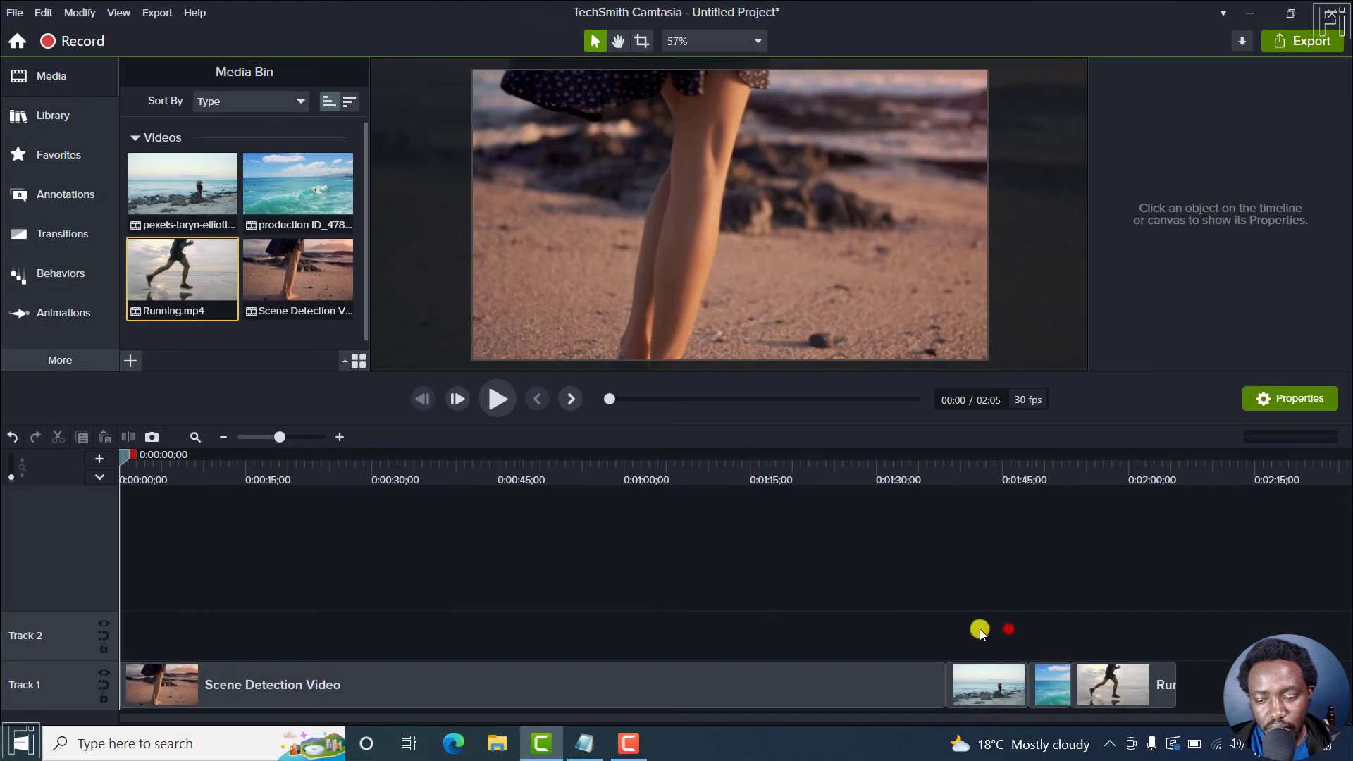
Step: Delete the three clips after Scene Detection Video and select Scene Detection Video
left_click_drag(980, 632, 1016, 629)
key("Delete")
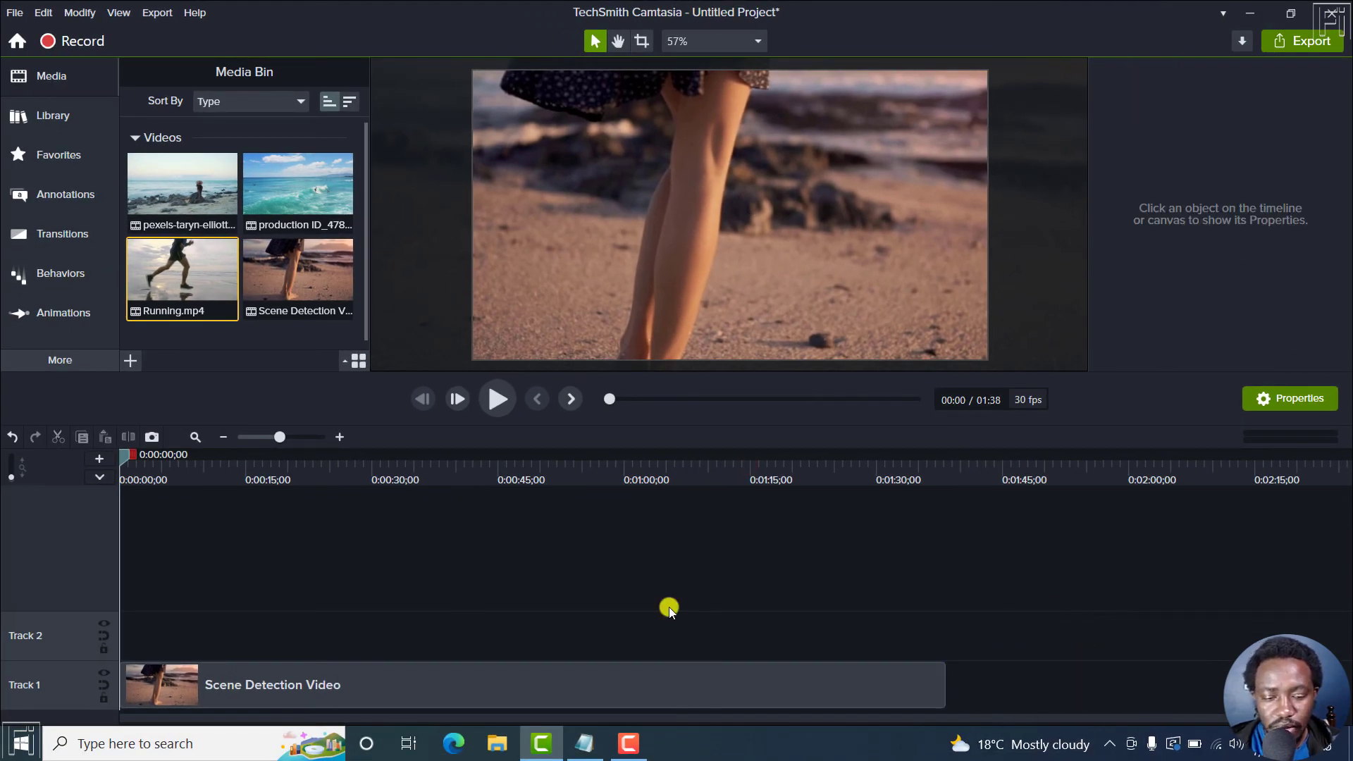
left_click(400, 704)
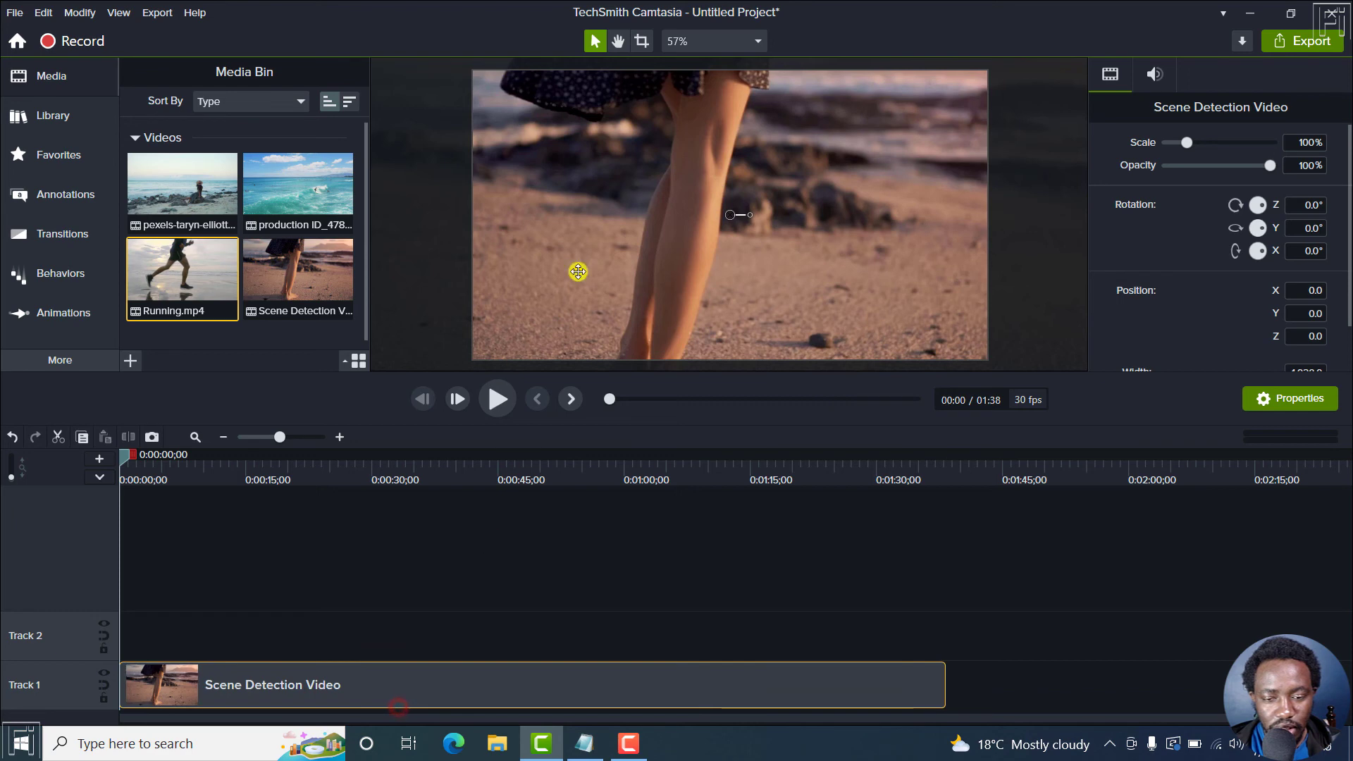
Step: Scale Scene Detection Video to 66.7% at 25% canvas zoom, then fit the canvas to the preview
left_click(758, 42)
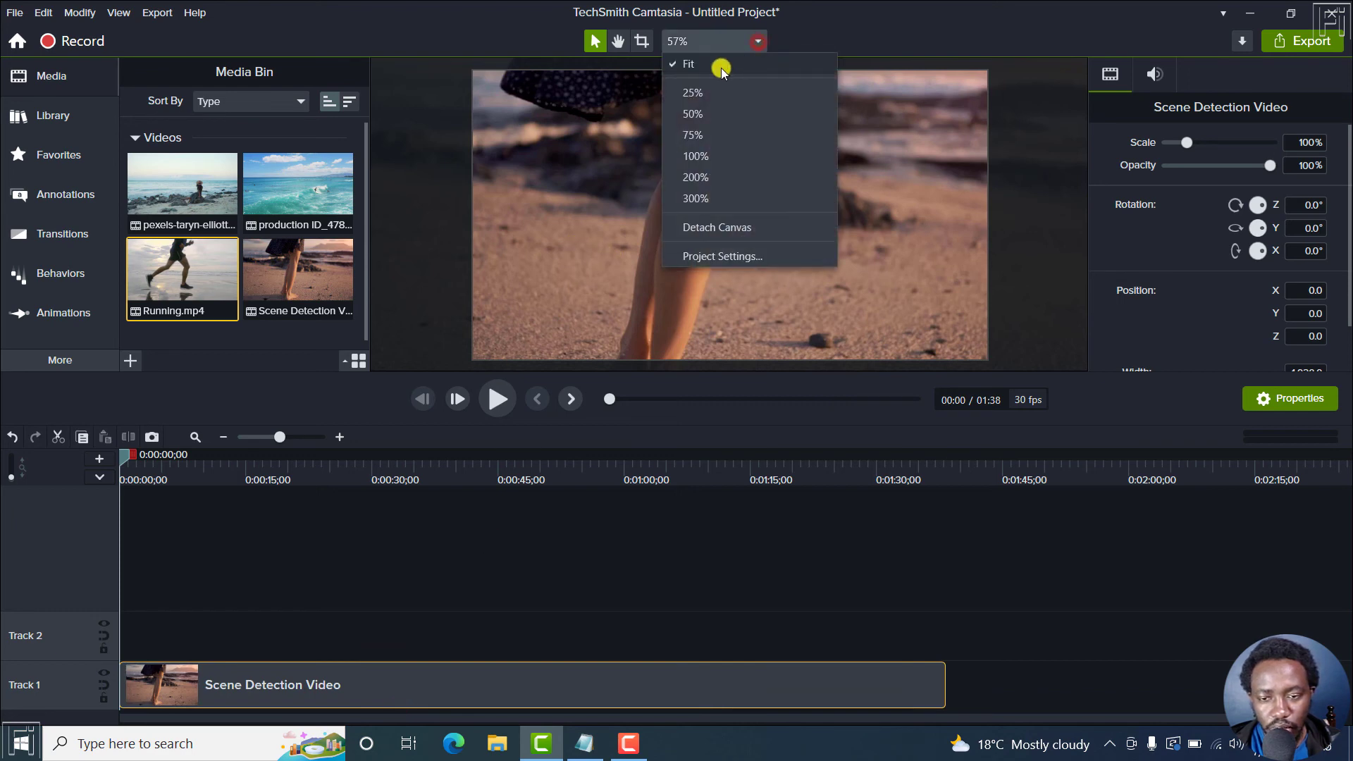
left_click(698, 92)
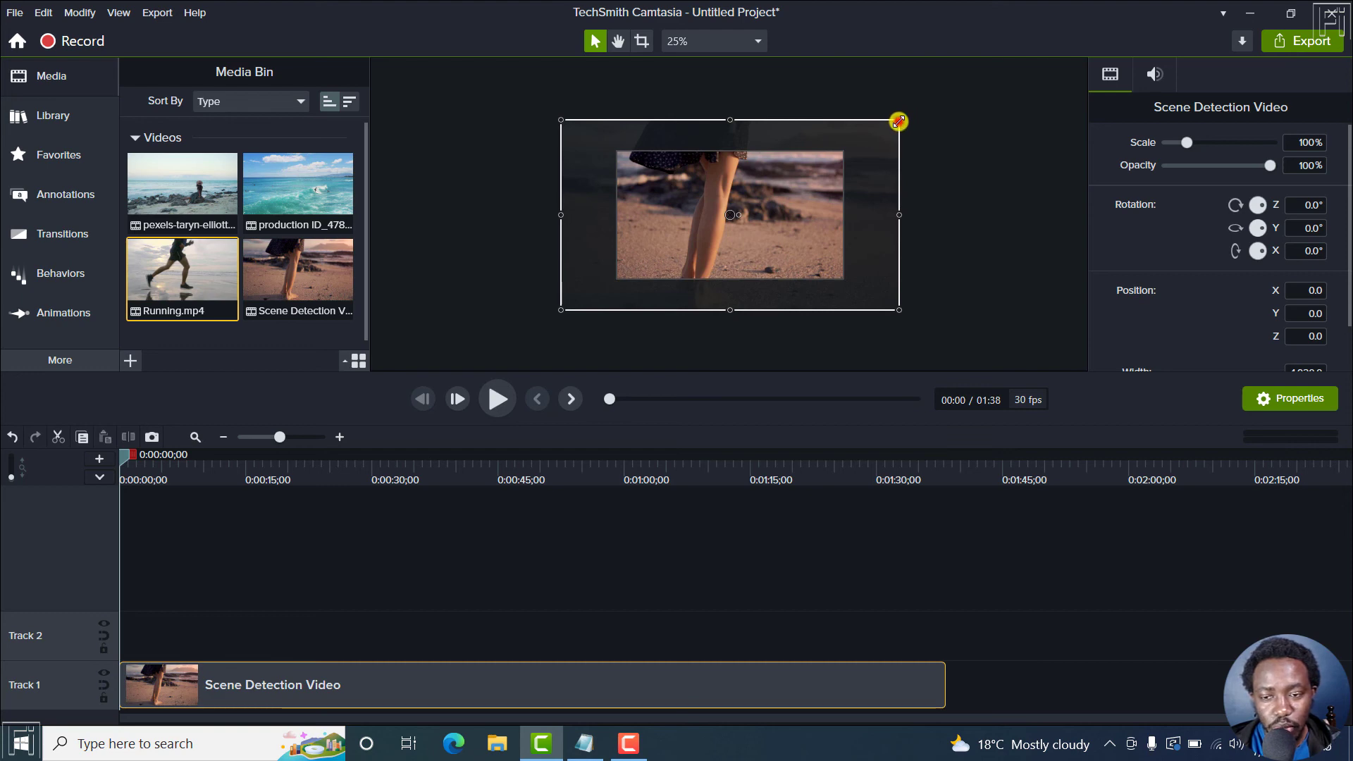
left_click_drag(899, 121, 857, 142)
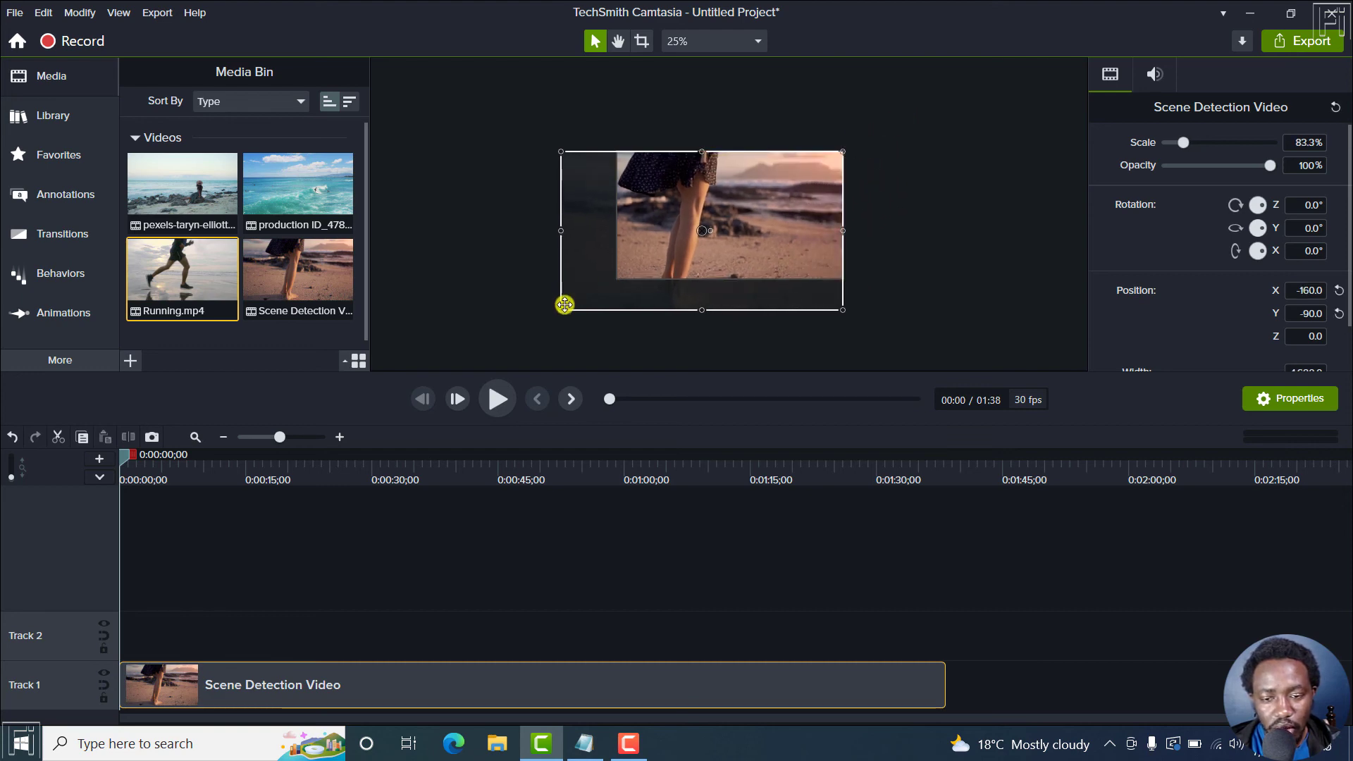
left_click_drag(564, 306, 618, 279)
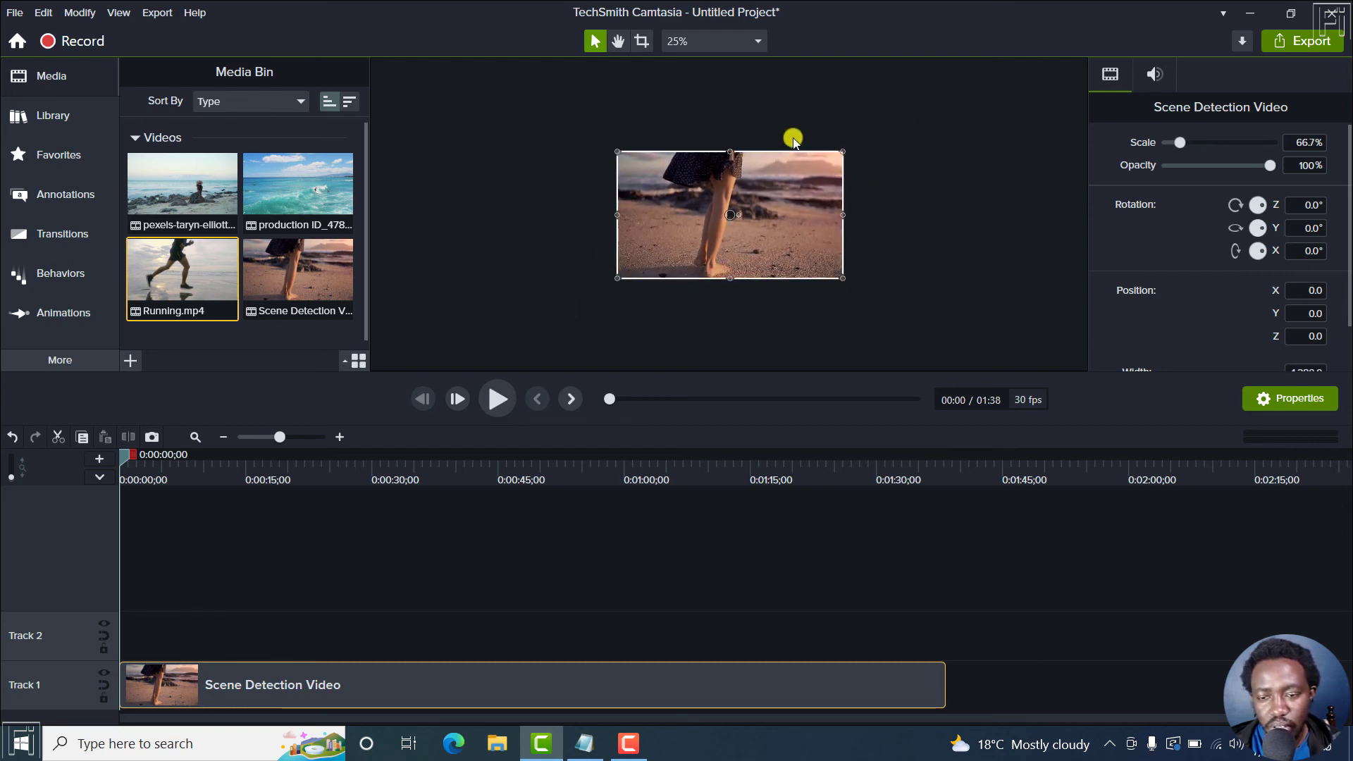
left_click(734, 37)
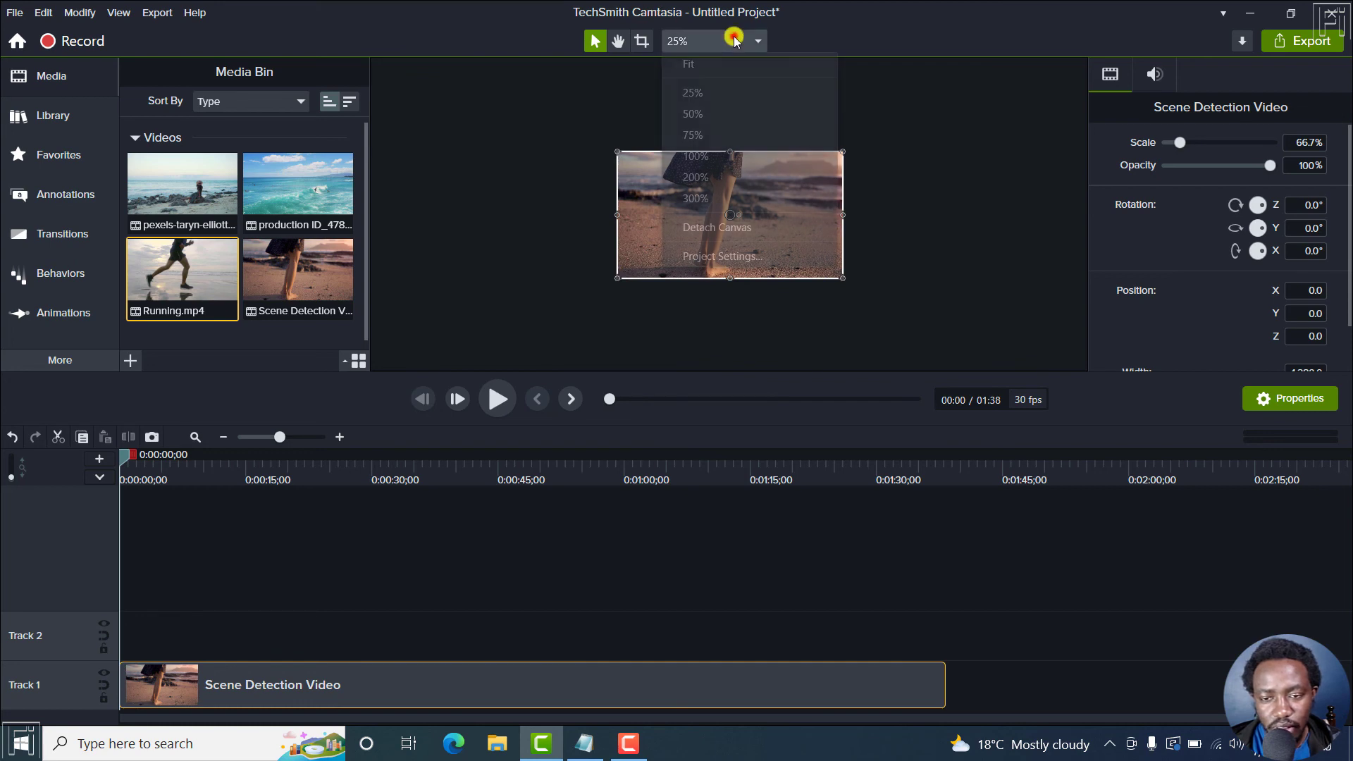
left_click(710, 63)
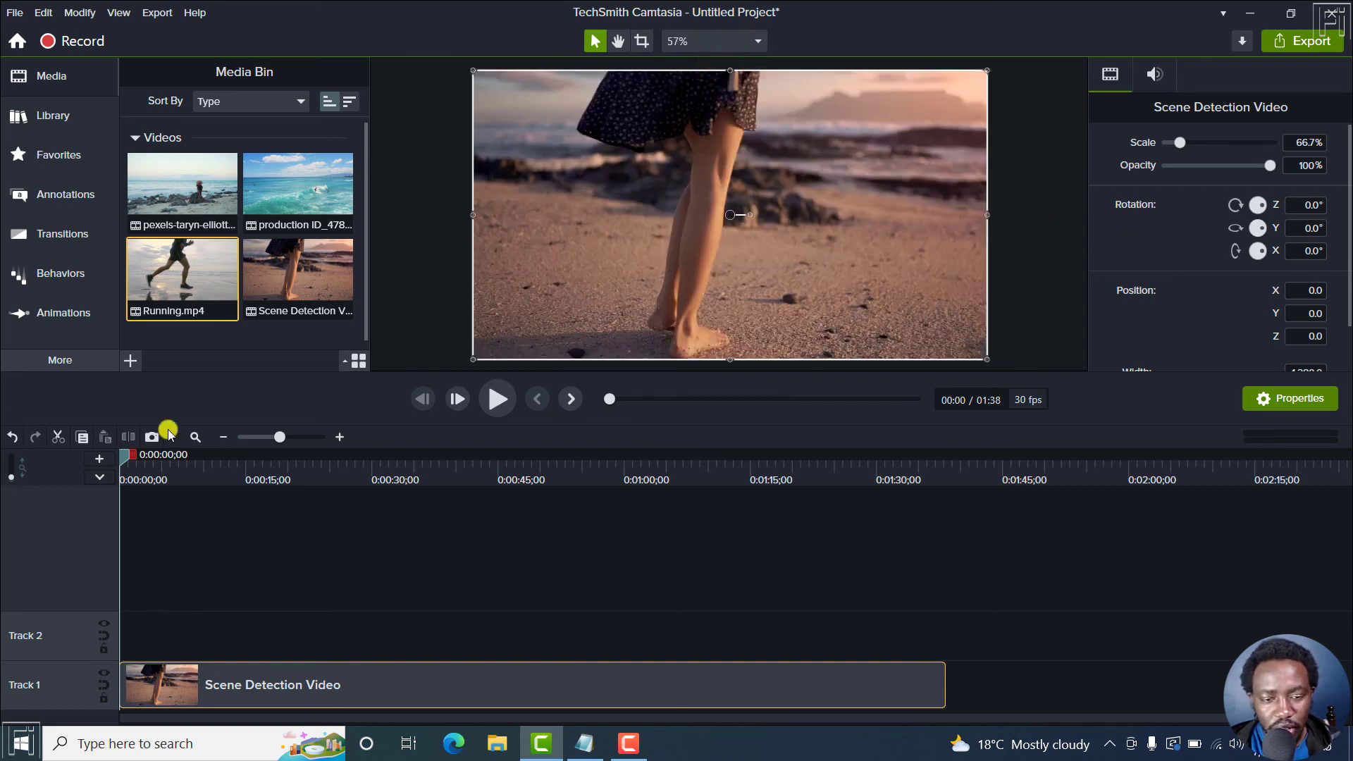
Step: Add Running.mp4, pexels-taryn-elliott and production ID_4782485 to Track 1 after Scene Detection Video
left_click_drag(193, 317, 947, 687)
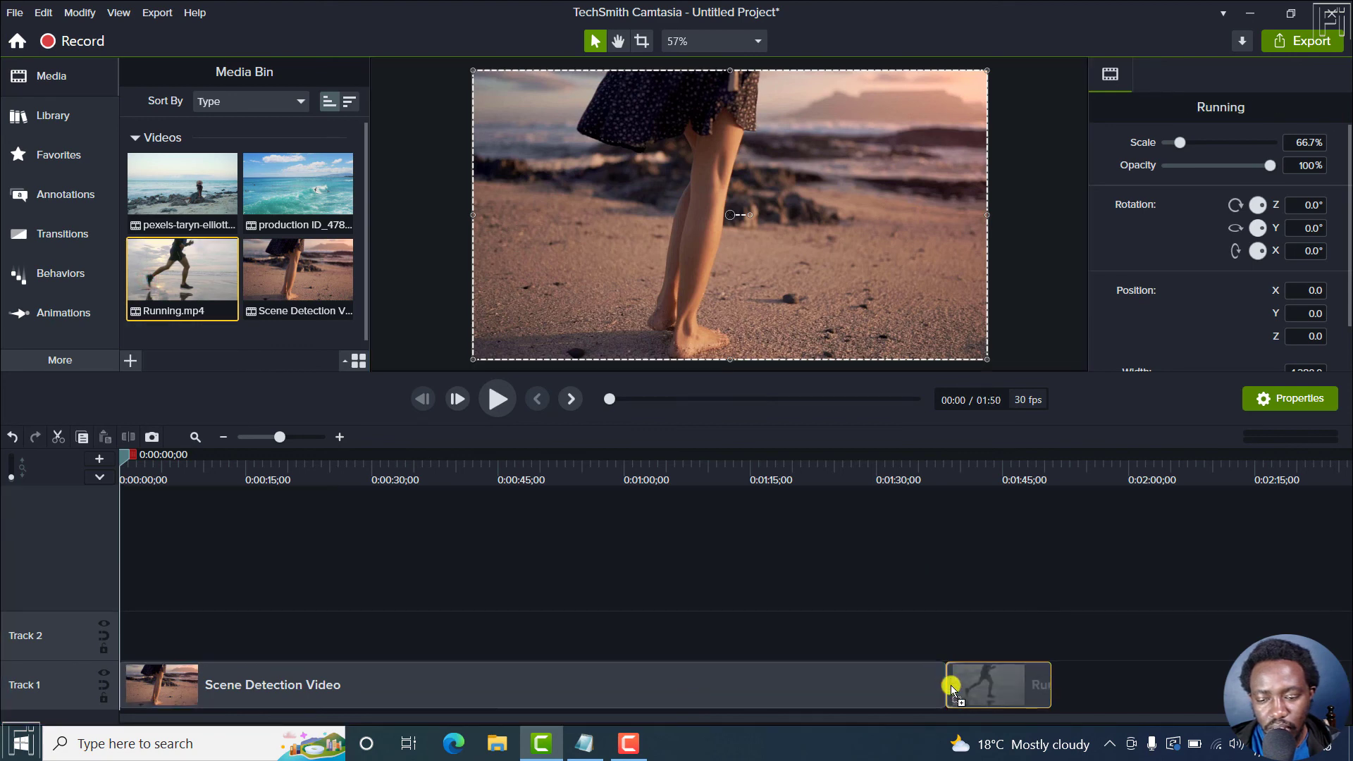
left_click(976, 457)
left_click(1016, 668)
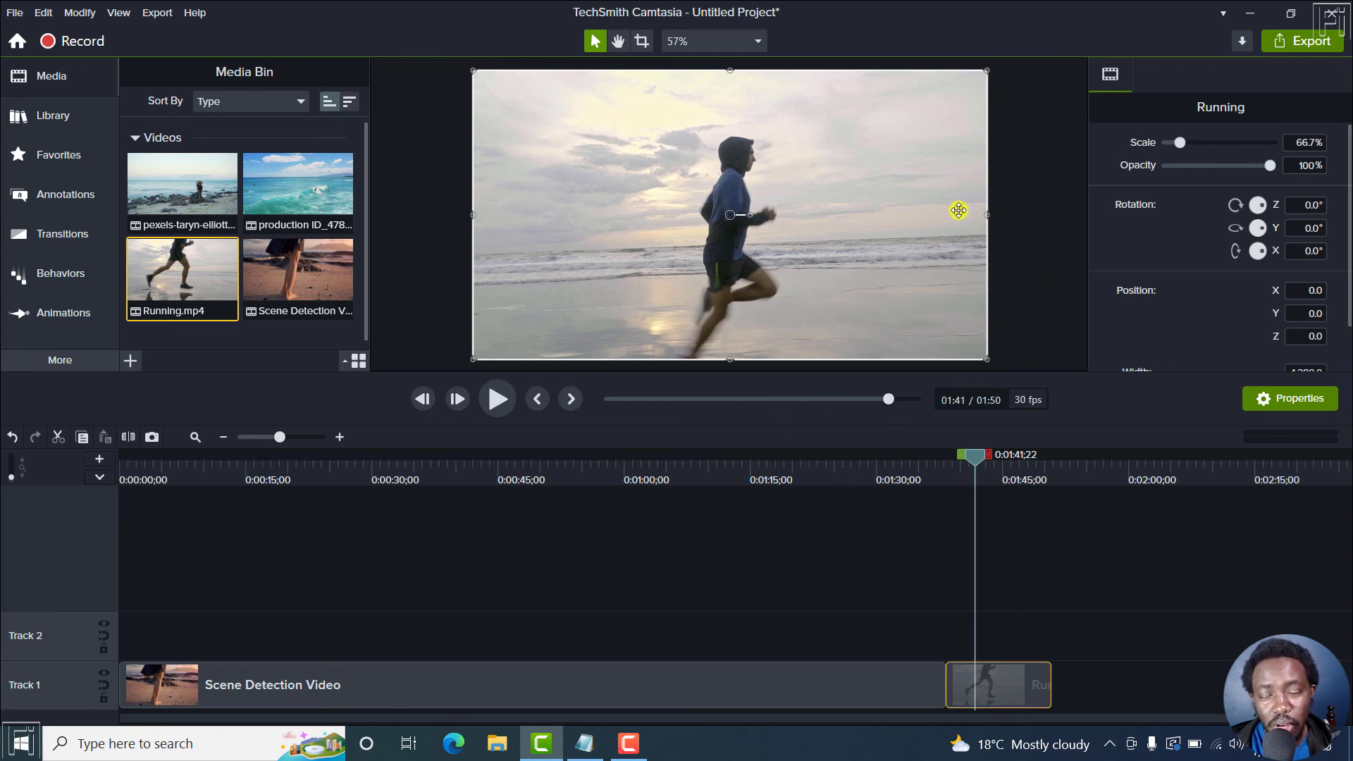
left_click_drag(178, 190, 1045, 690)
left_click_drag(292, 176, 1128, 693)
left_click(890, 606)
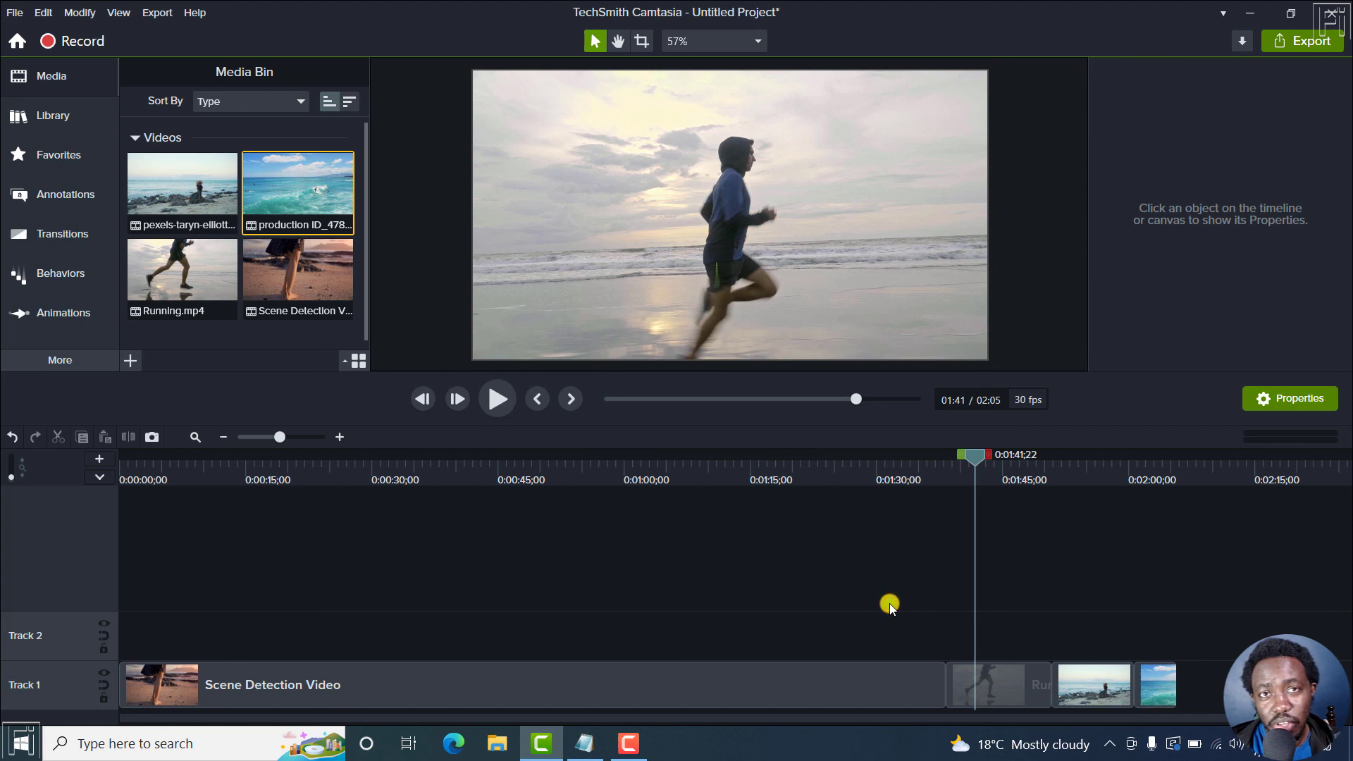